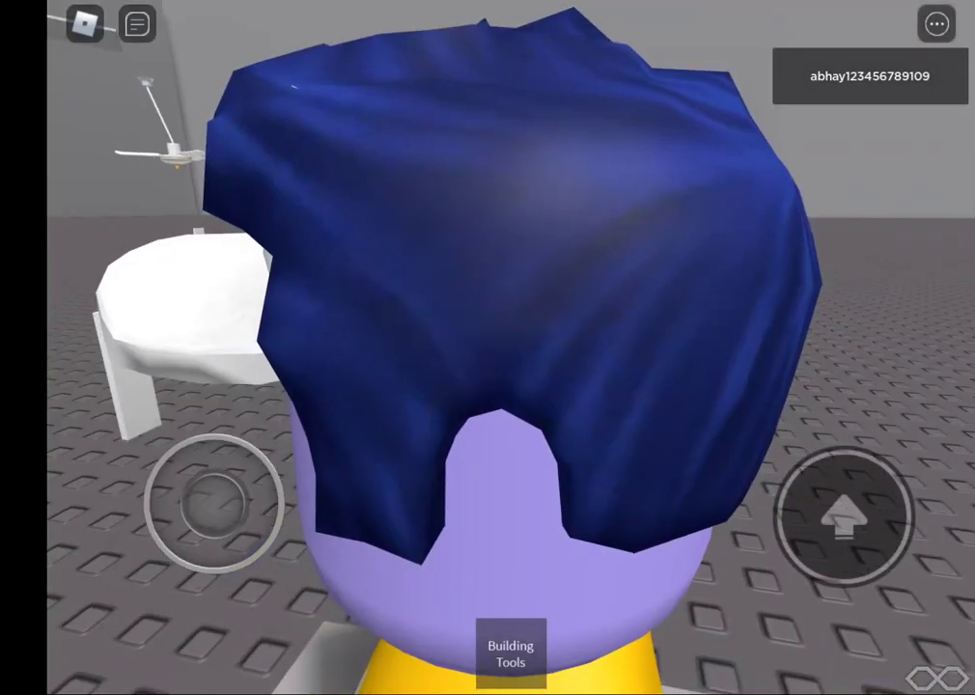
Step: Look around the showroom at the ceiling fans, walls and floor stands
drag(190, 514, 180, 565)
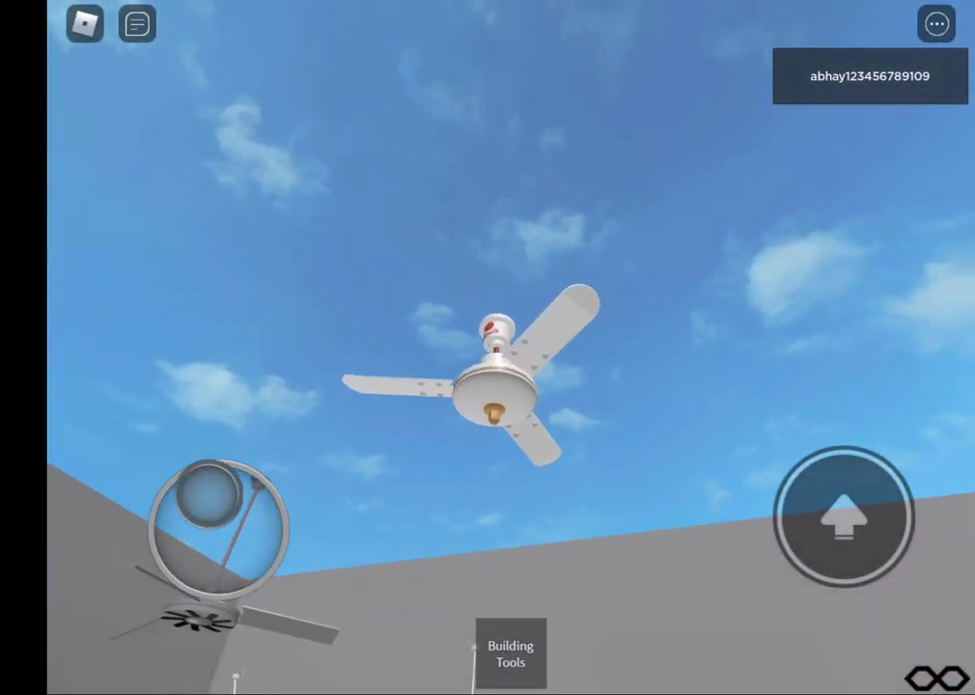
drag(190, 515, 206, 458)
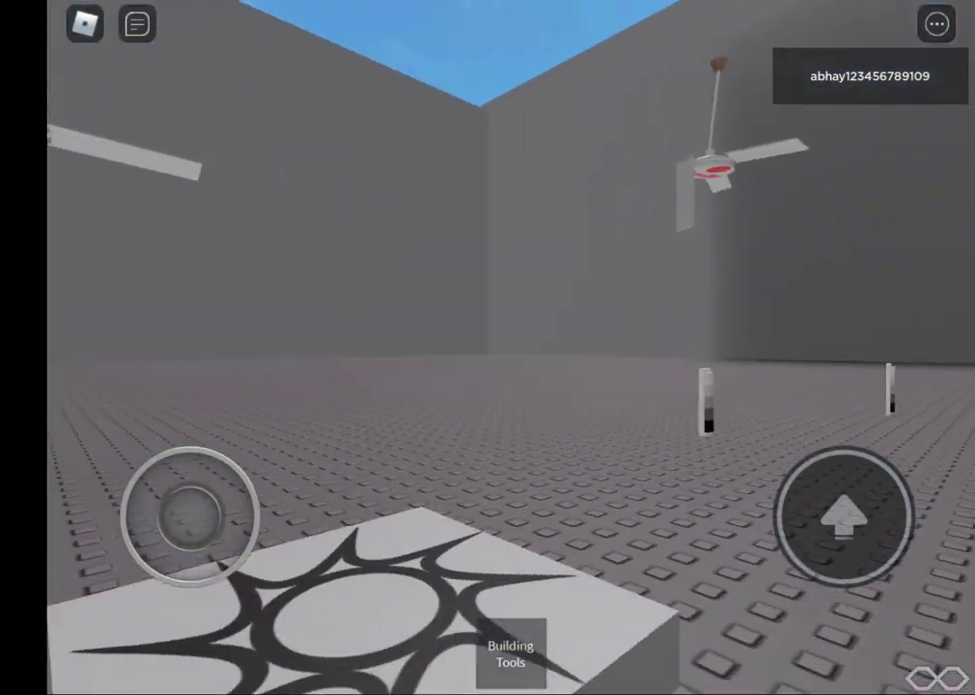
mouse_move(226, 513)
mouse_down()
mouse_move(214, 444)
mouse_move(190, 516)
mouse_move(185, 479)
mouse_up()
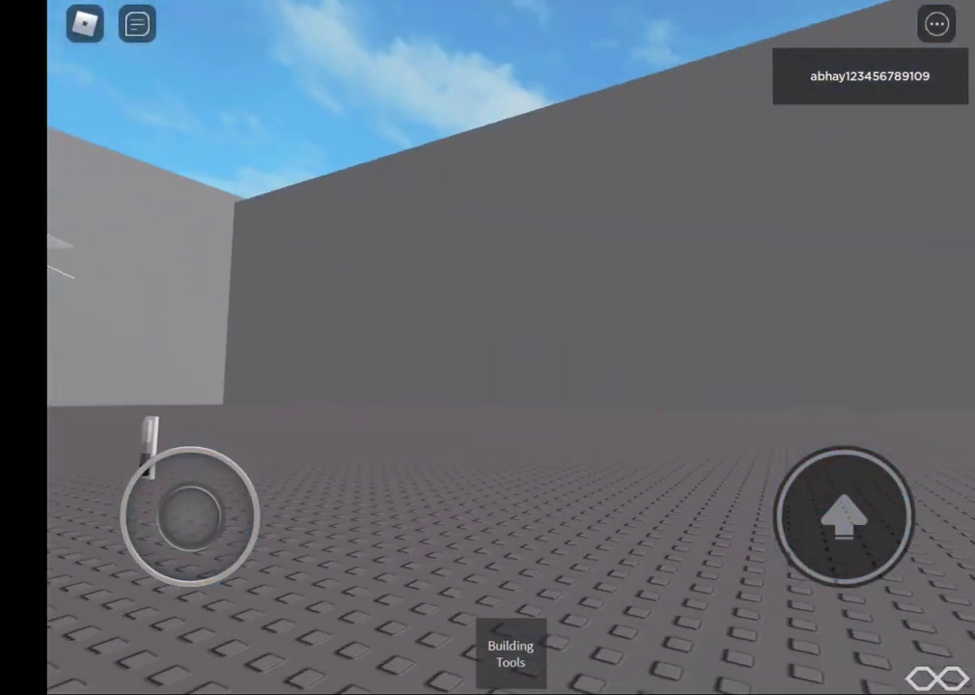
mouse_move(191, 516)
mouse_down()
mouse_move(185, 446)
mouse_move(210, 440)
mouse_move(190, 516)
mouse_up()
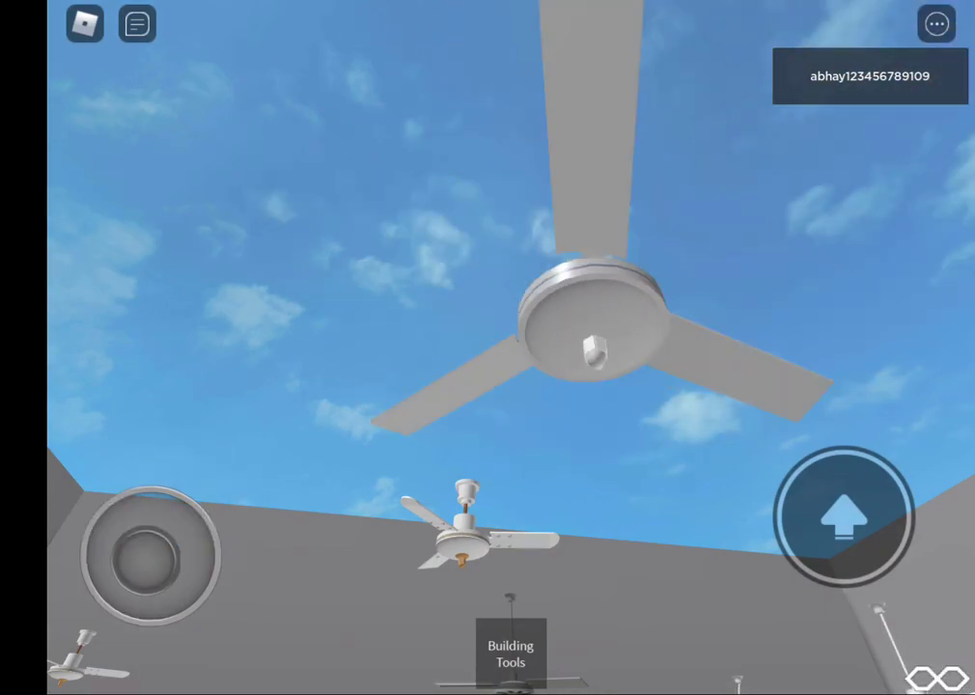
drag(190, 516, 101, 599)
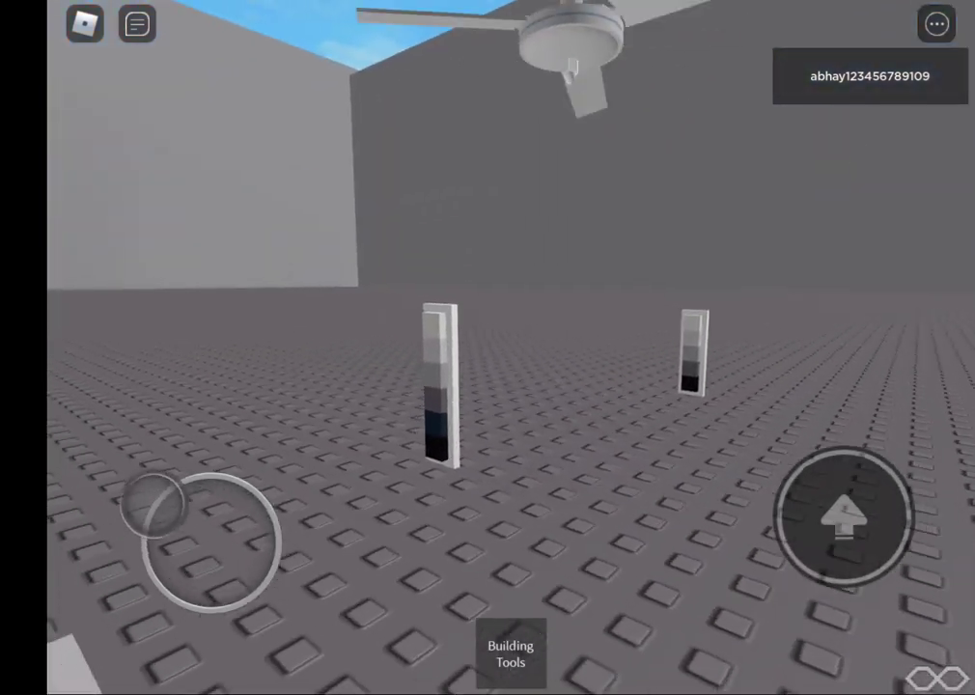
drag(145, 521, 190, 516)
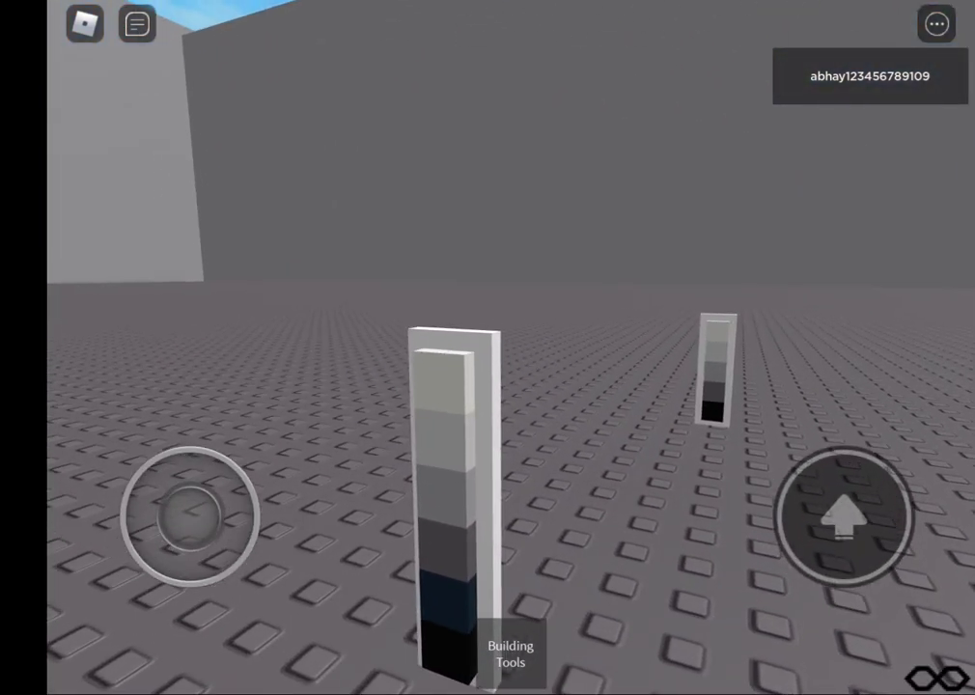
mouse_move(579, 241)
mouse_down()
mouse_move(579, 434)
mouse_move(579, 242)
mouse_up()
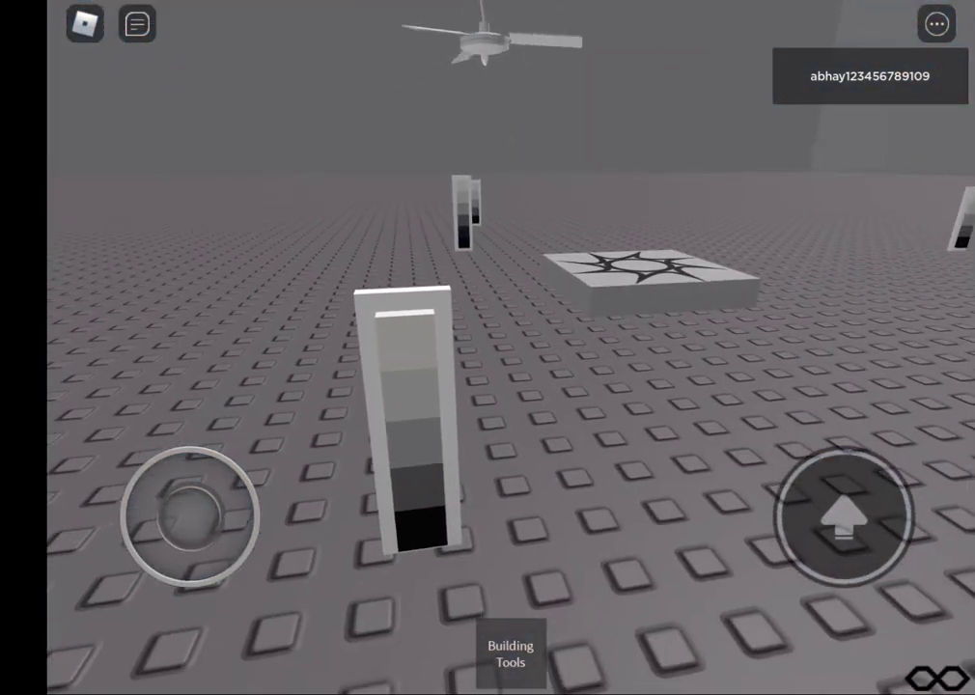
mouse_move(579, 337)
mouse_down()
mouse_move(550, 328)
mouse_move(559, 333)
mouse_up()
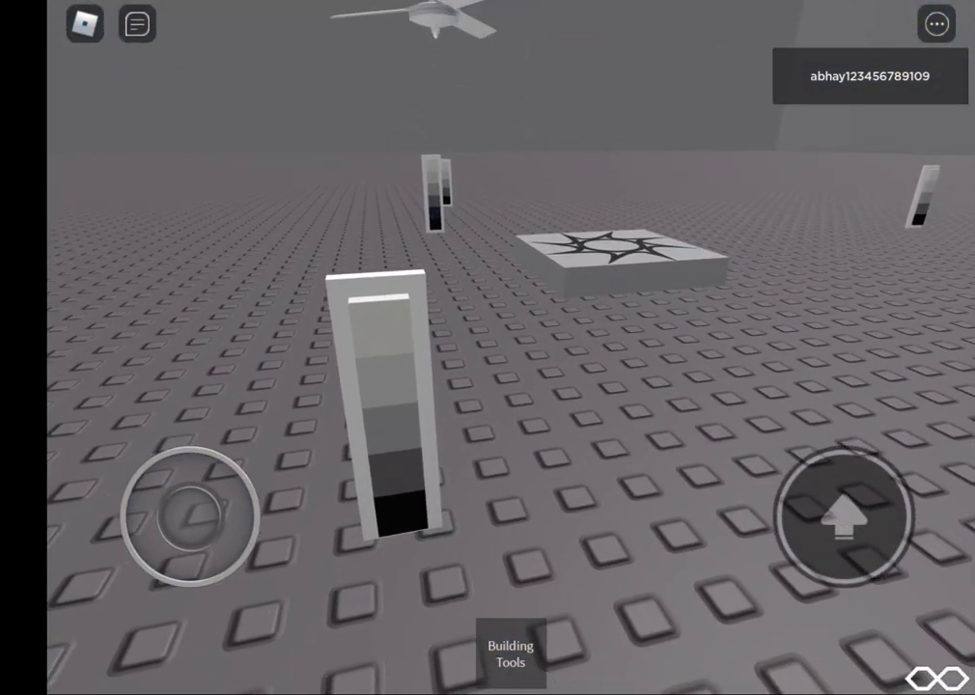
Step: Walk under the black-hubbed fan toward the striped pillar and equip F3X Building Tools
drag(579, 242, 578, 482)
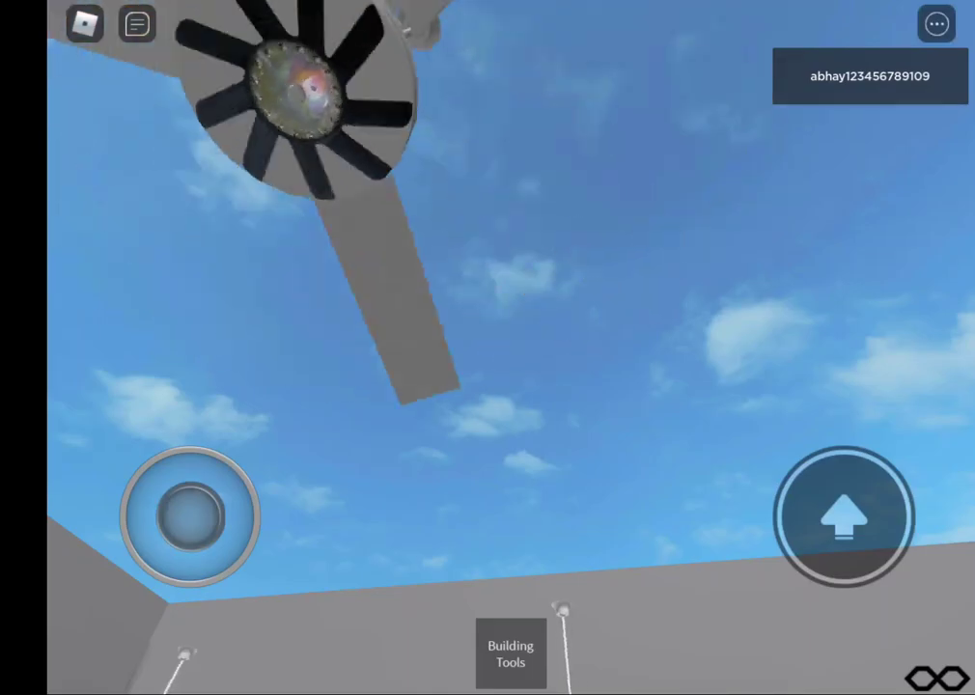
drag(579, 290, 627, 434)
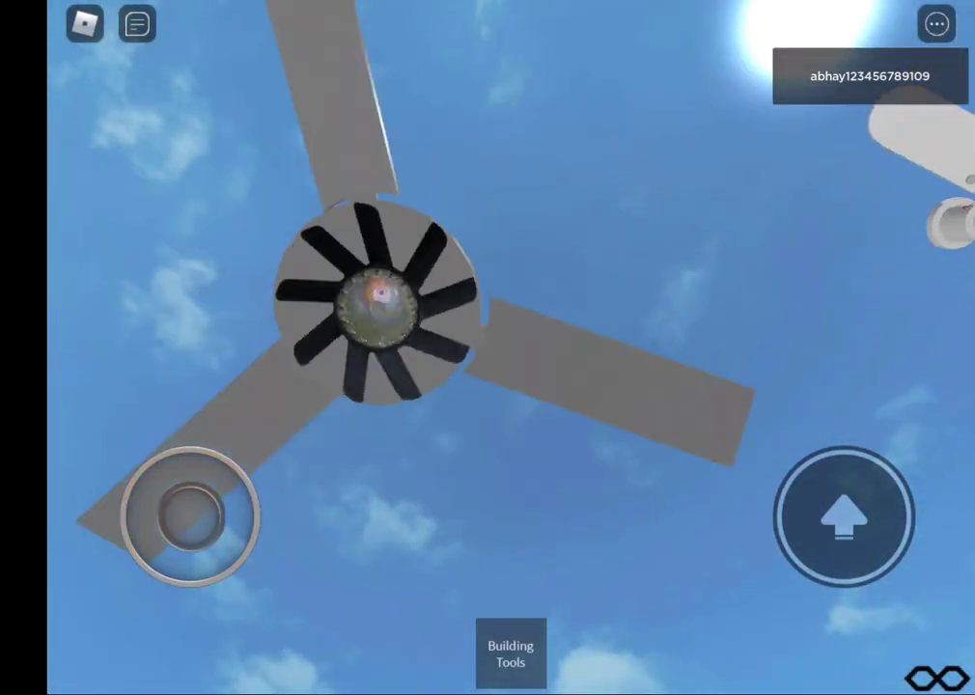
drag(190, 516, 208, 617)
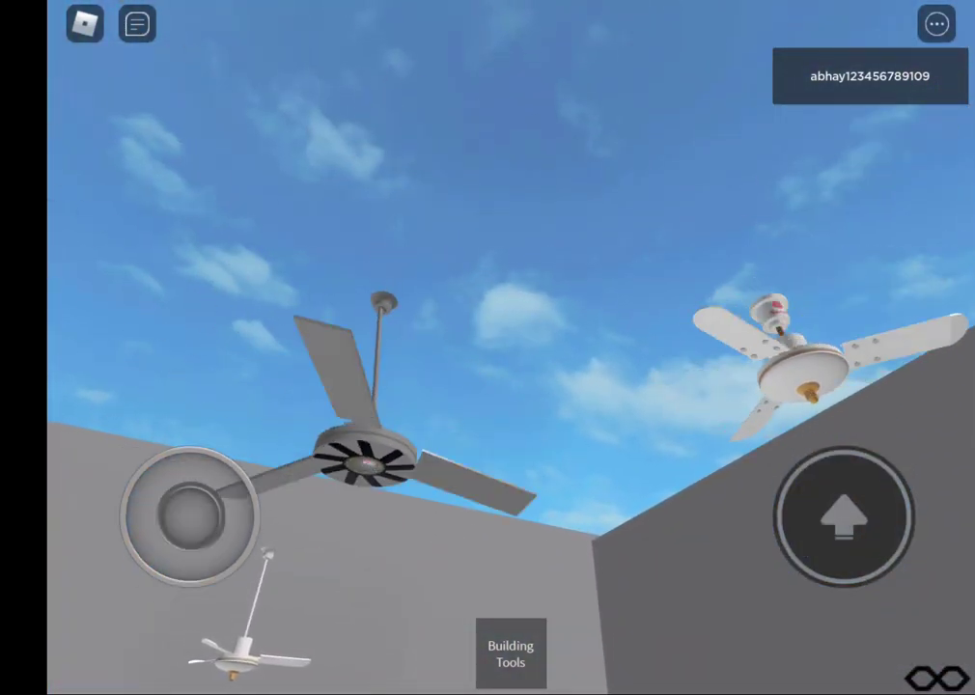
drag(190, 516, 182, 456)
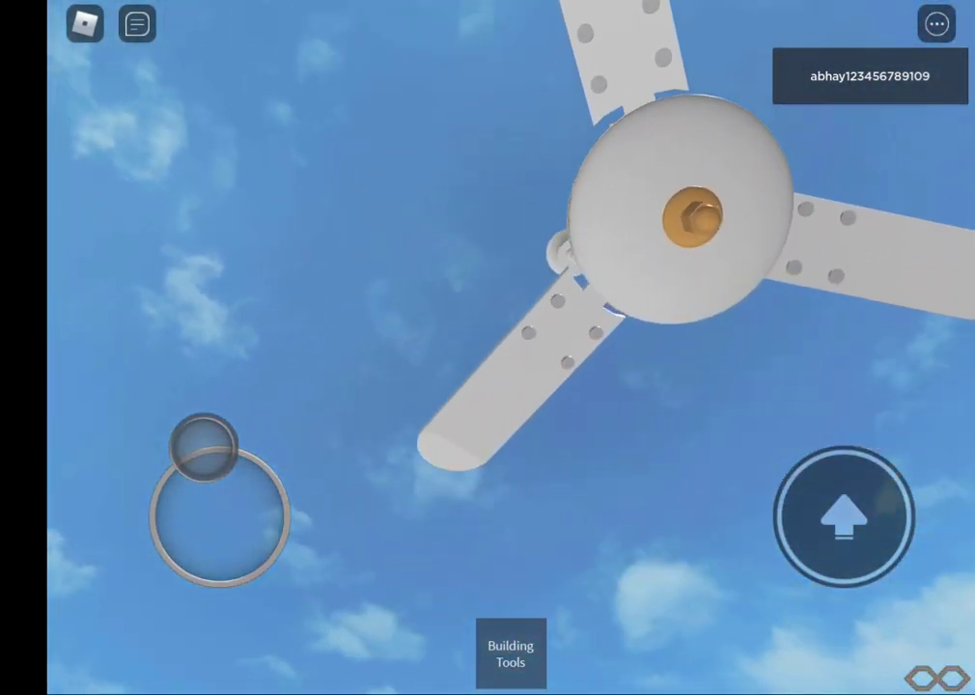
drag(190, 451, 198, 446)
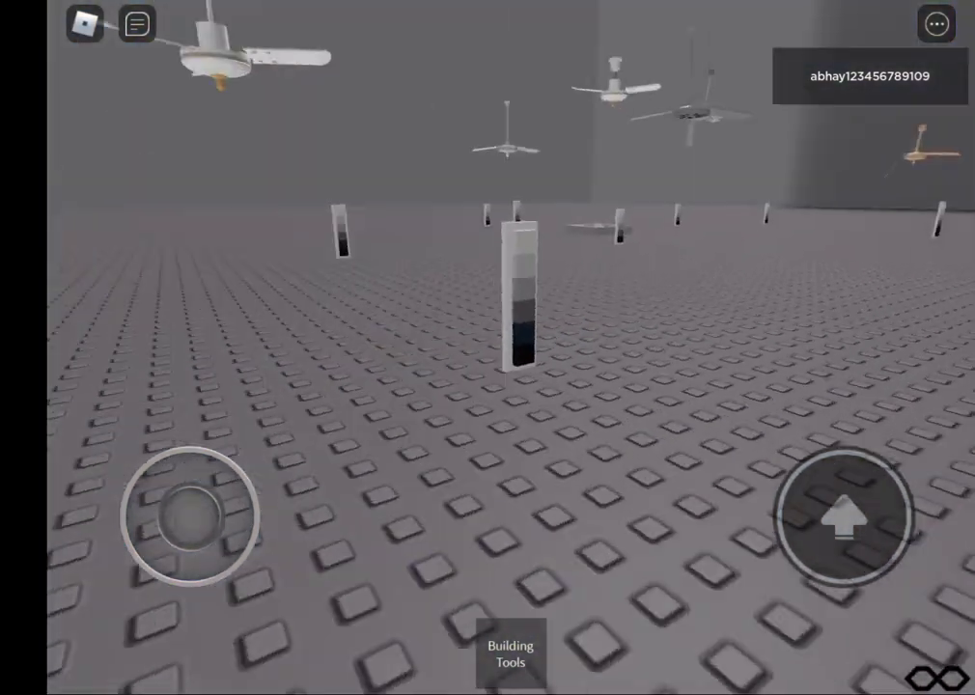
drag(190, 516, 222, 461)
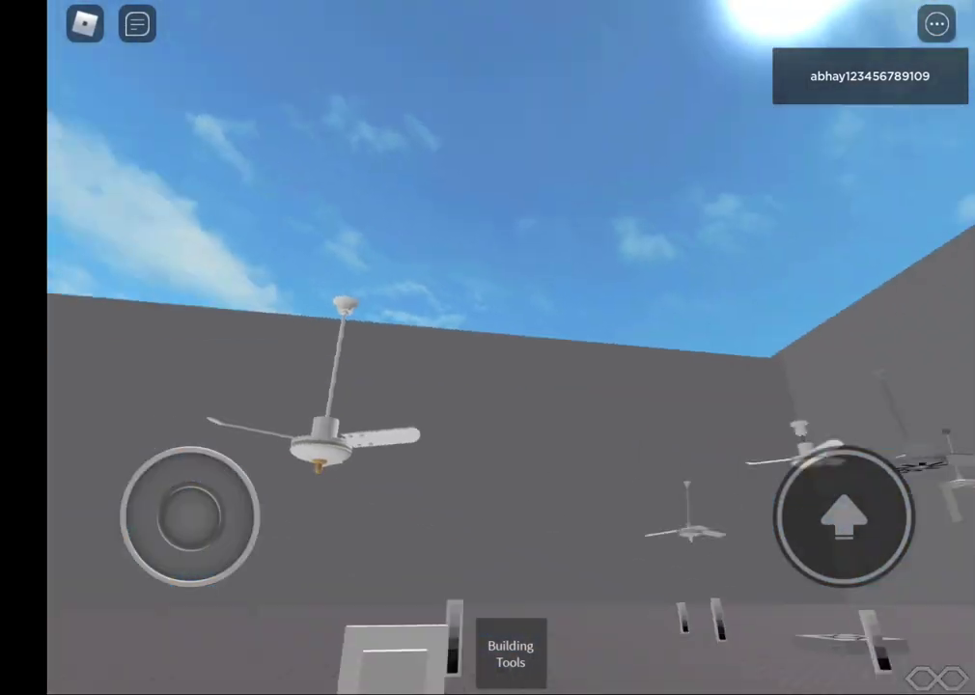
mouse_move(186, 489)
mouse_down()
mouse_move(154, 425)
mouse_move(181, 418)
mouse_up()
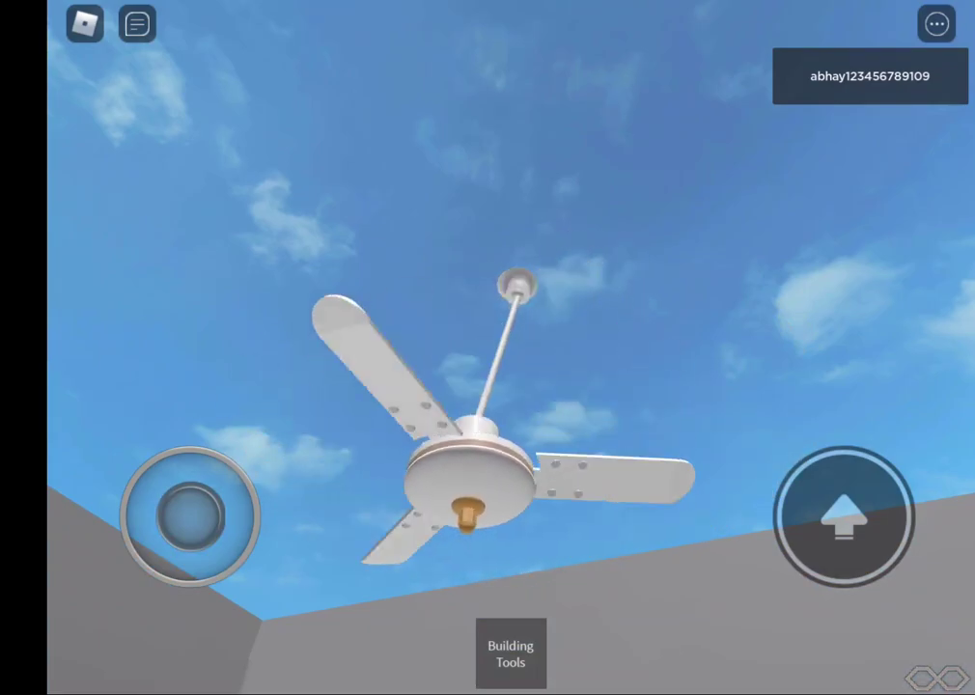
click(510, 653)
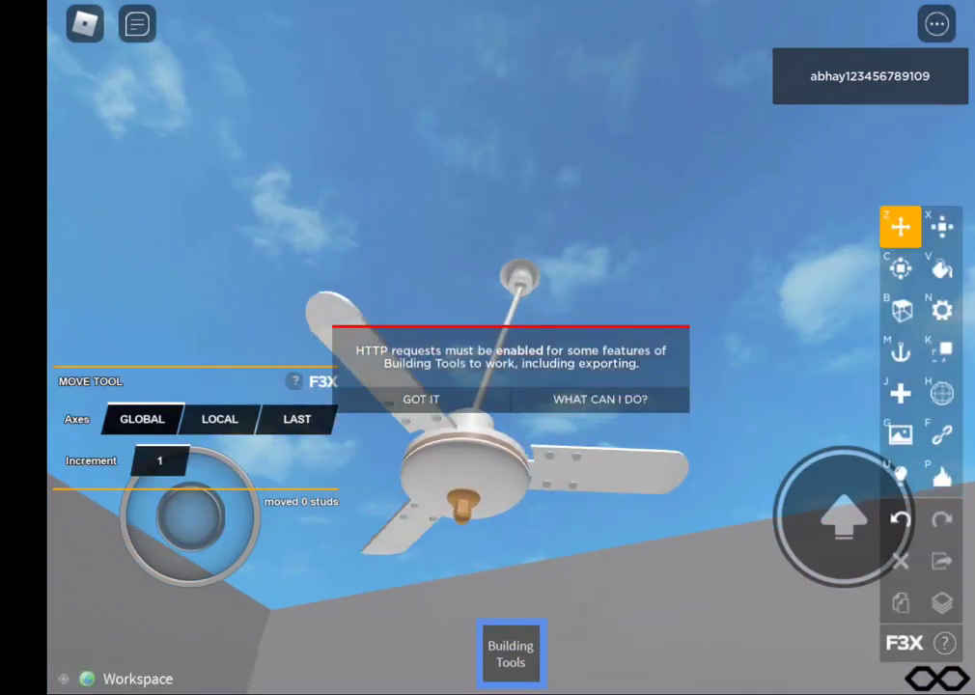
Step: Select a ceiling fan, try the Paint, Resize and Mesh tools, then inspect another fan
click(588, 444)
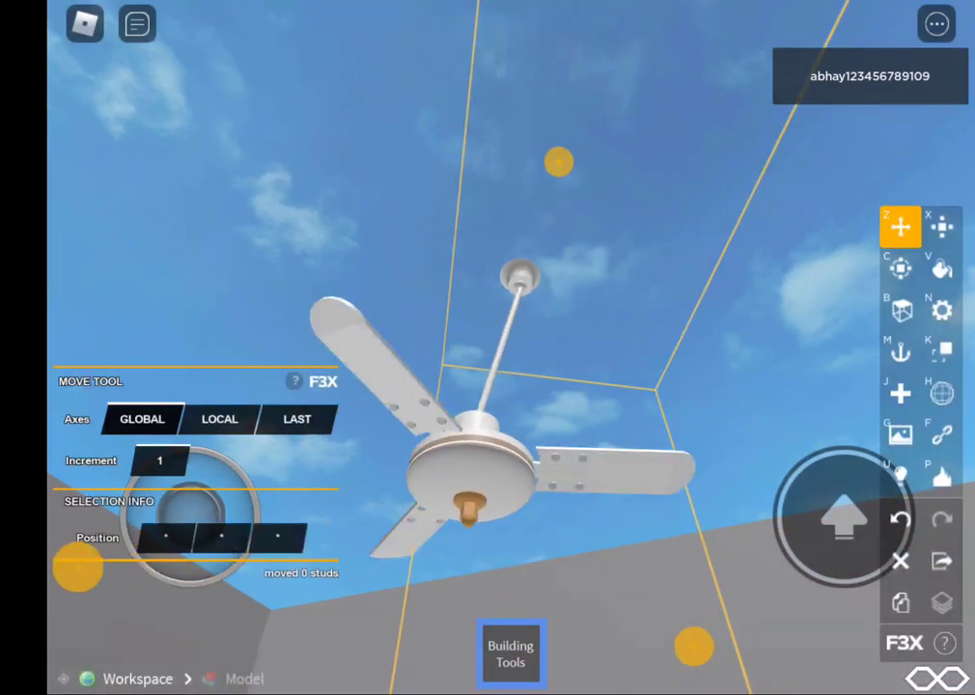
click(941, 269)
click(940, 225)
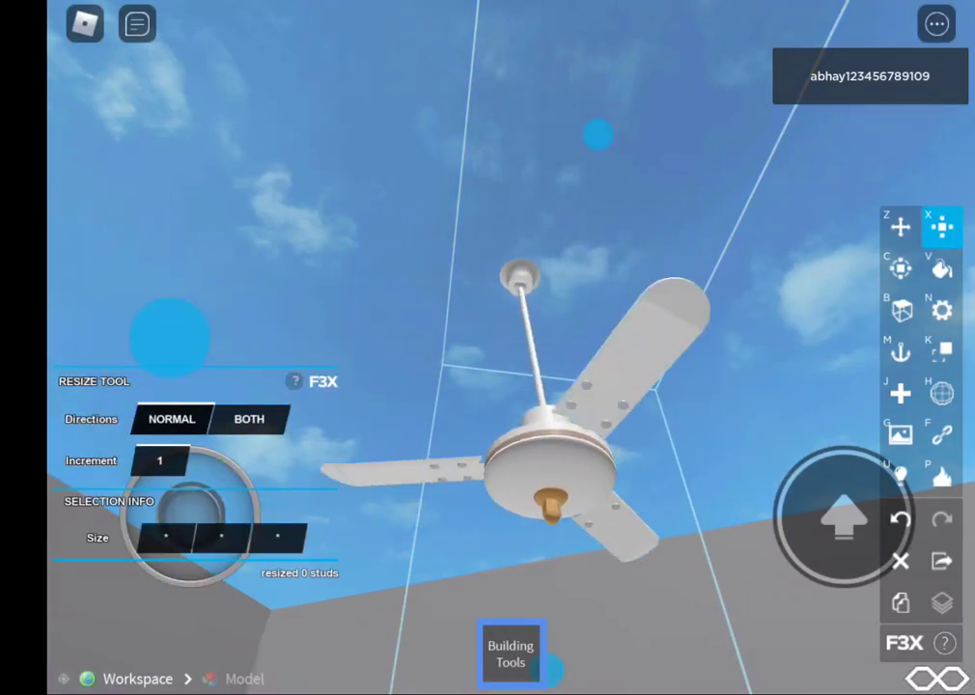
click(941, 393)
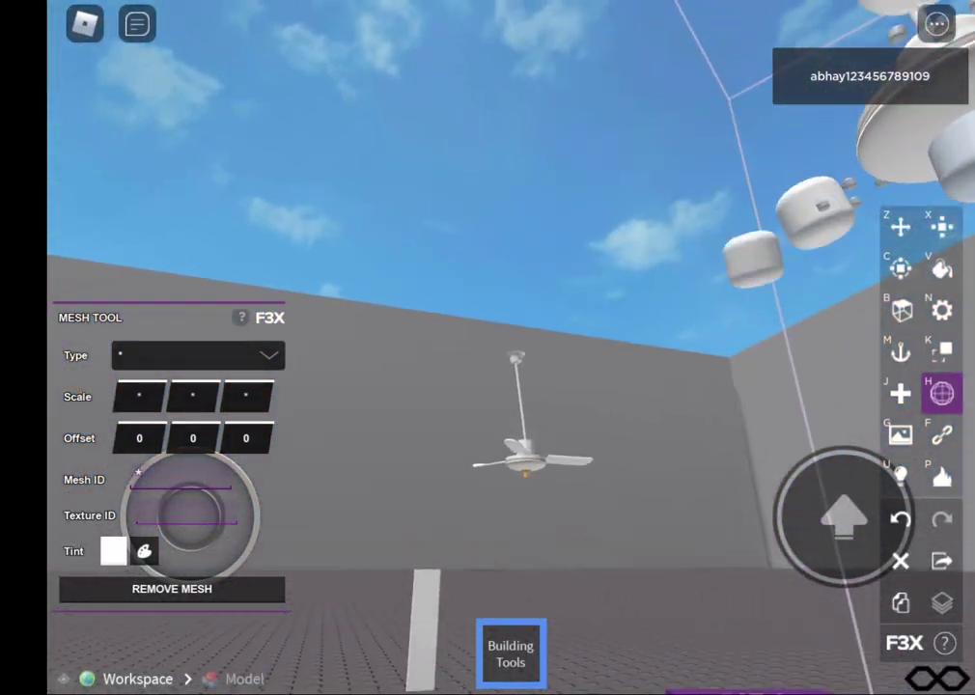
click(512, 458)
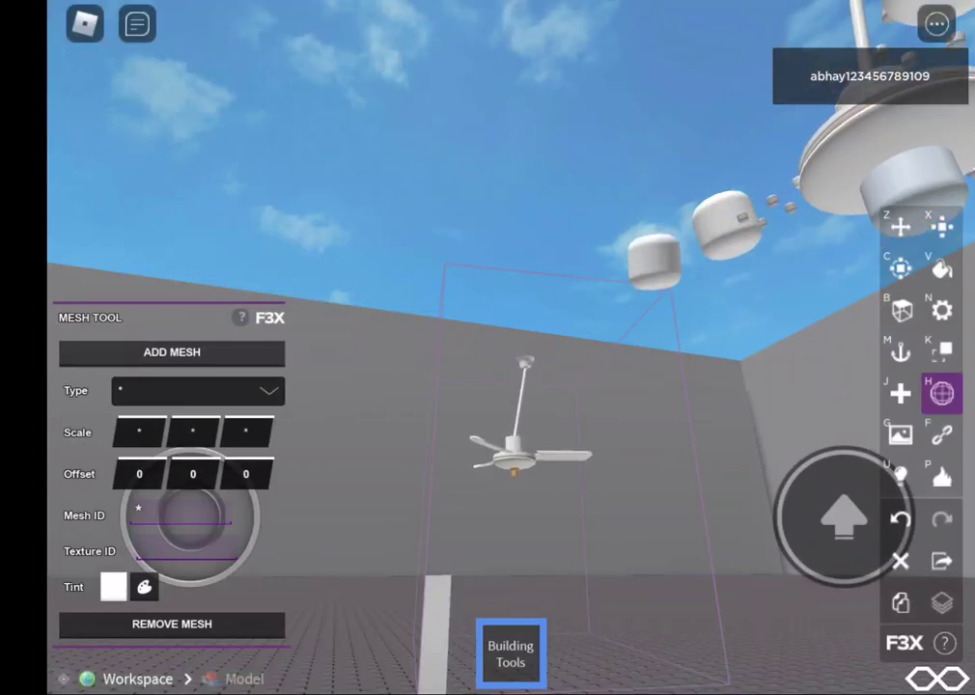
Step: Unequip and re-equip Building Tools, swinging the view down to the room's fans
click(509, 654)
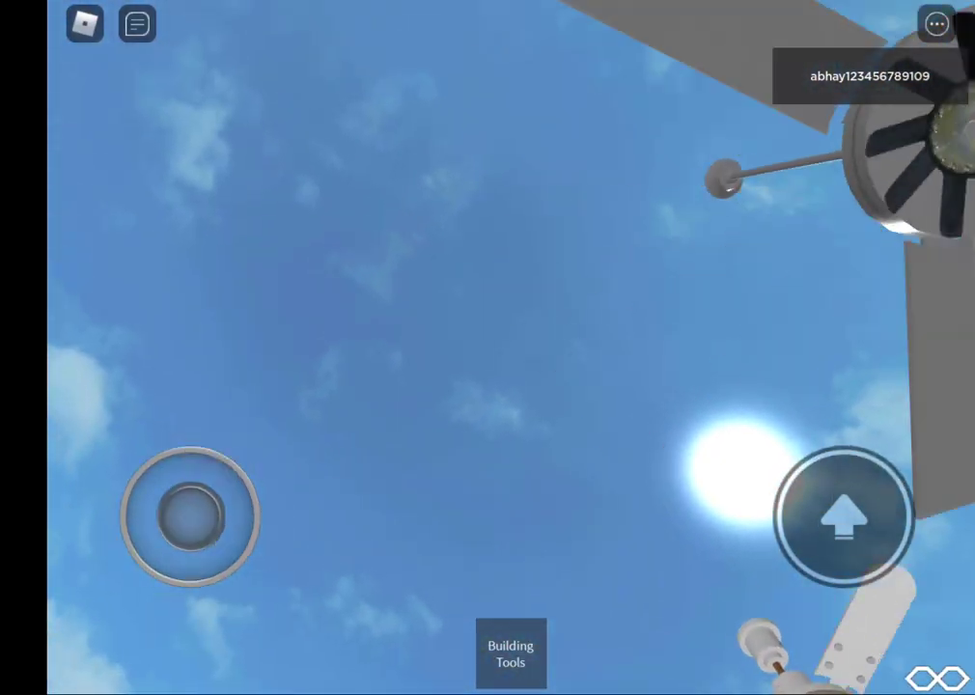
click(509, 653)
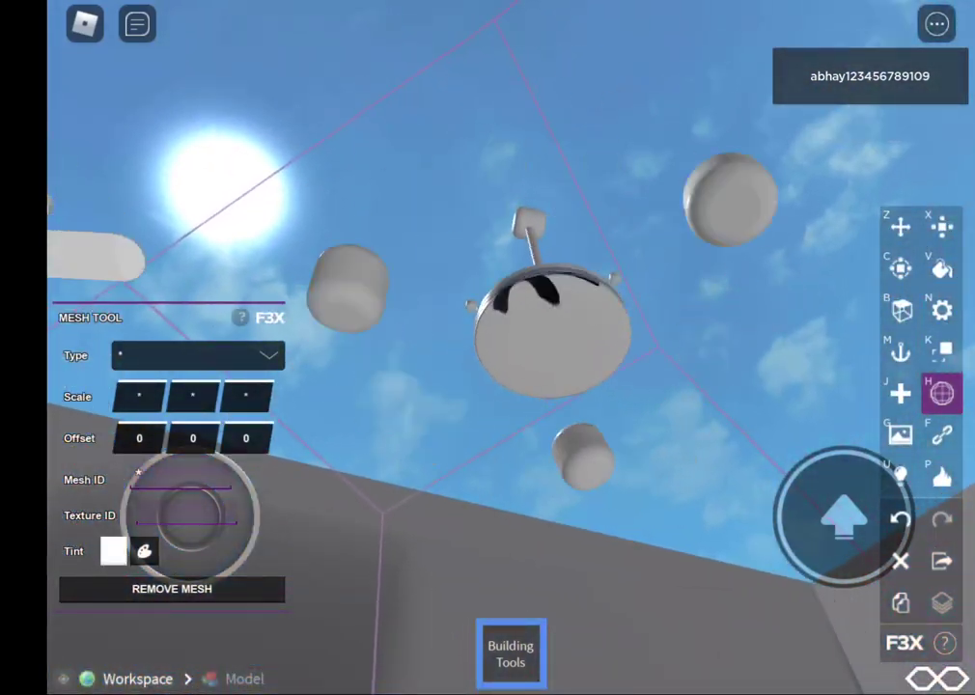
click(509, 654)
drag(206, 569, 166, 516)
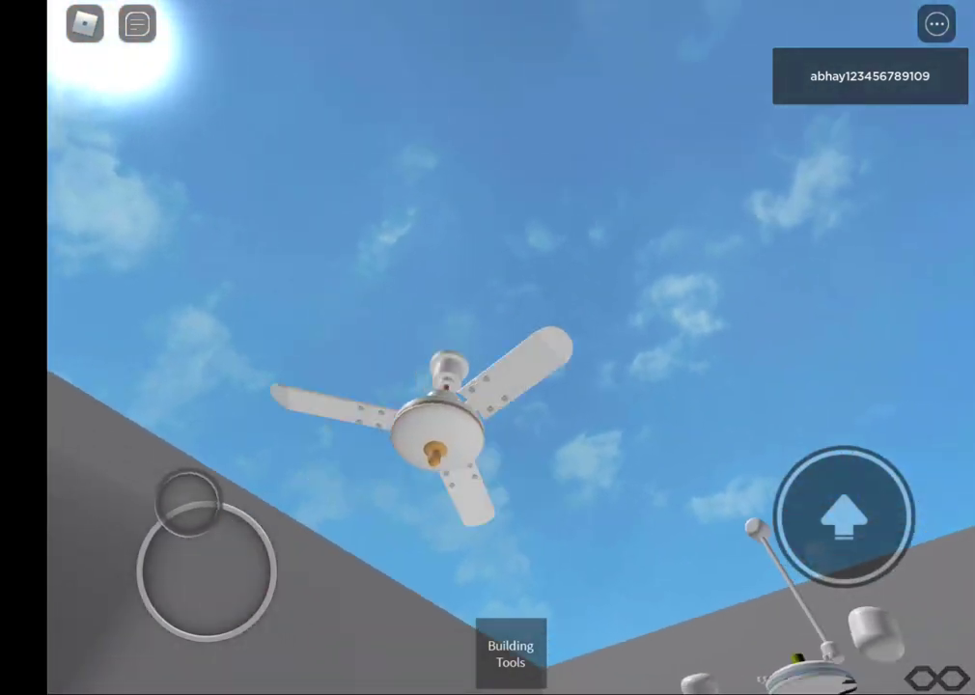
click(510, 653)
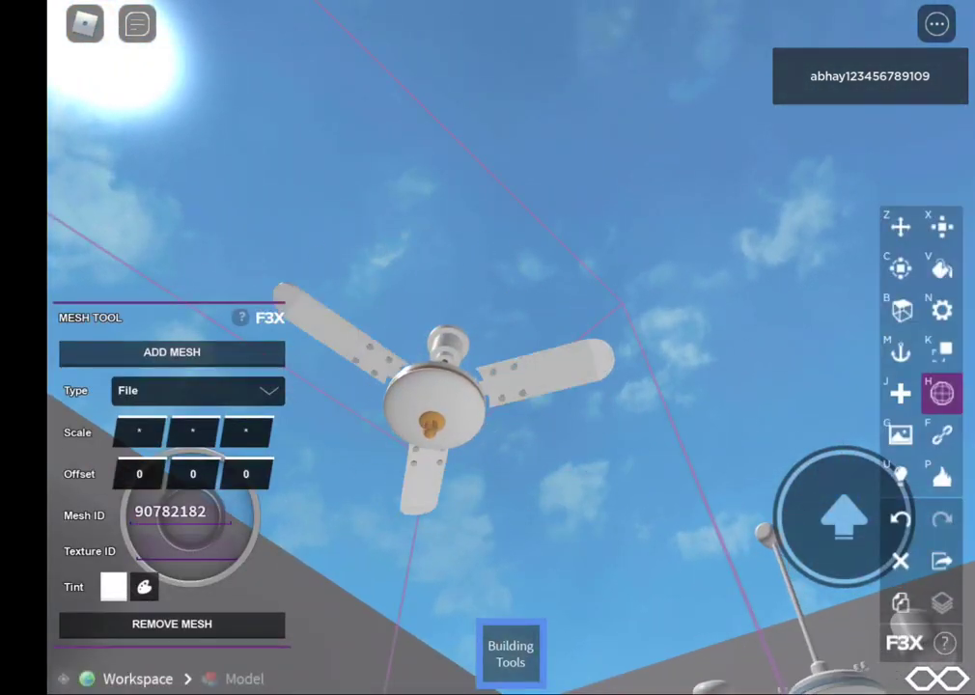
drag(190, 516, 126, 537)
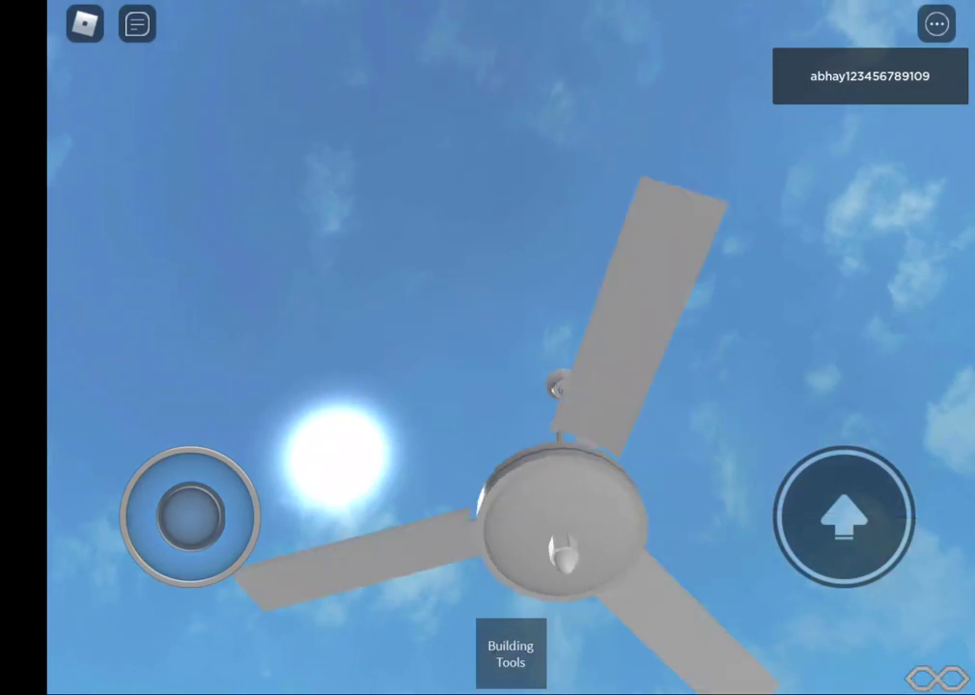
mouse_move(205, 577)
mouse_down()
mouse_move(201, 548)
mouse_move(248, 632)
mouse_move(191, 514)
mouse_up()
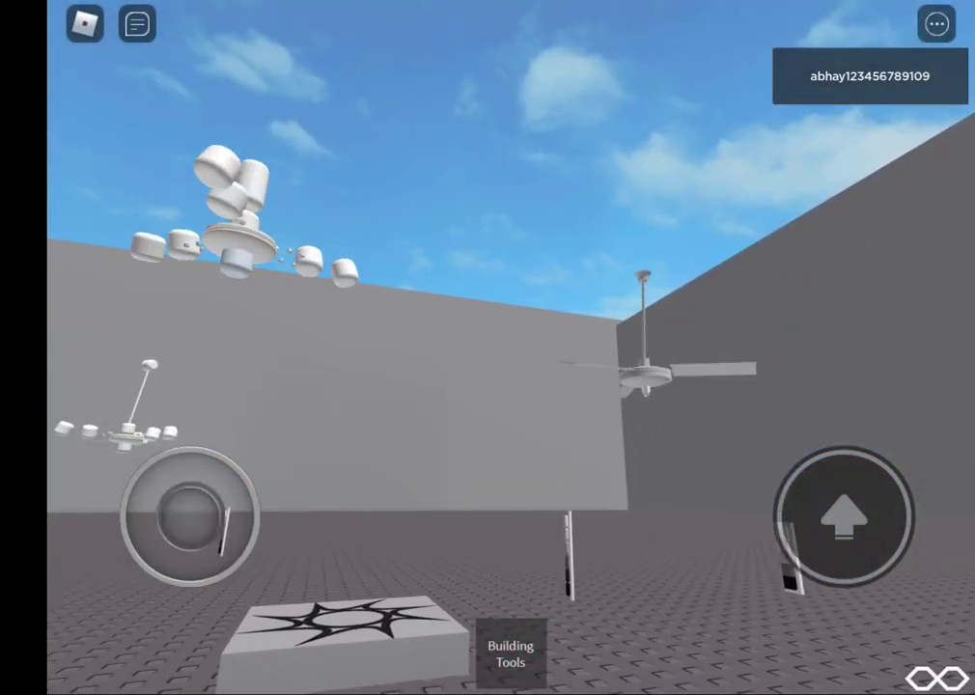
drag(191, 513, 137, 458)
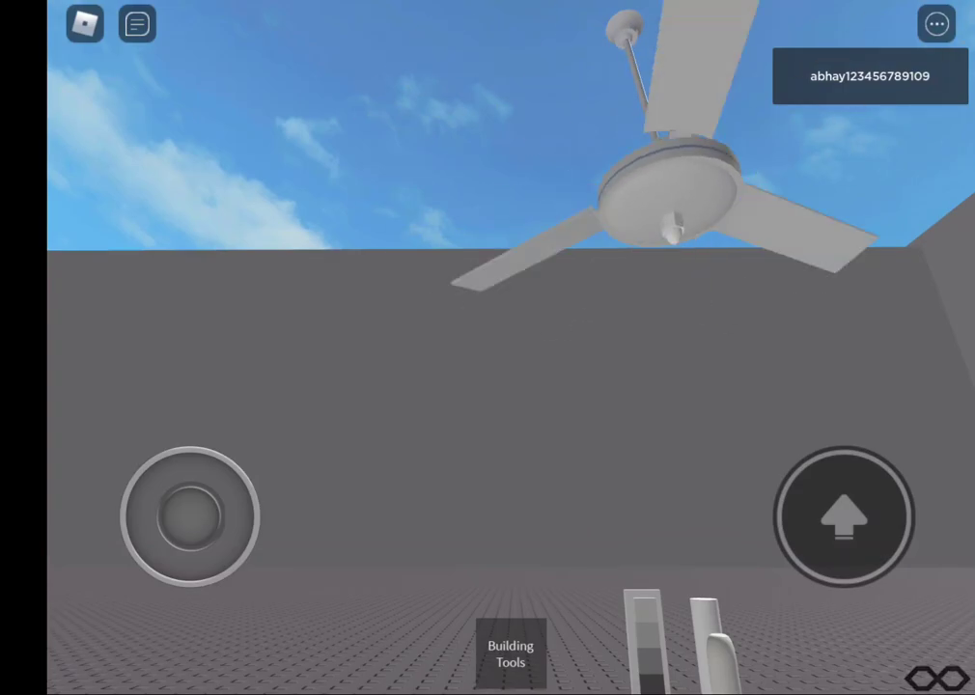
click(510, 653)
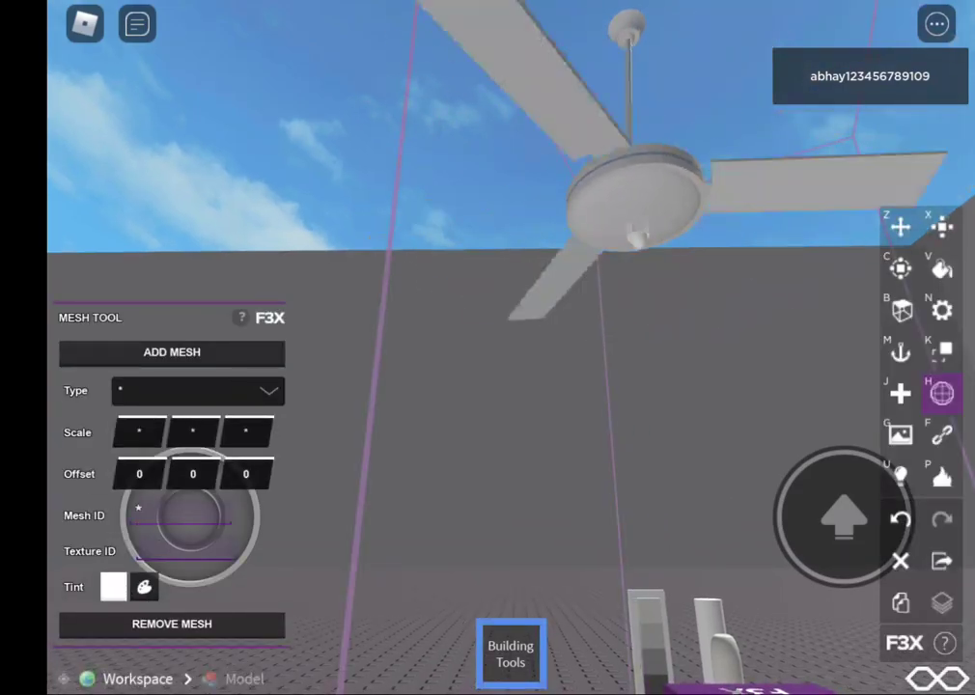
click(510, 654)
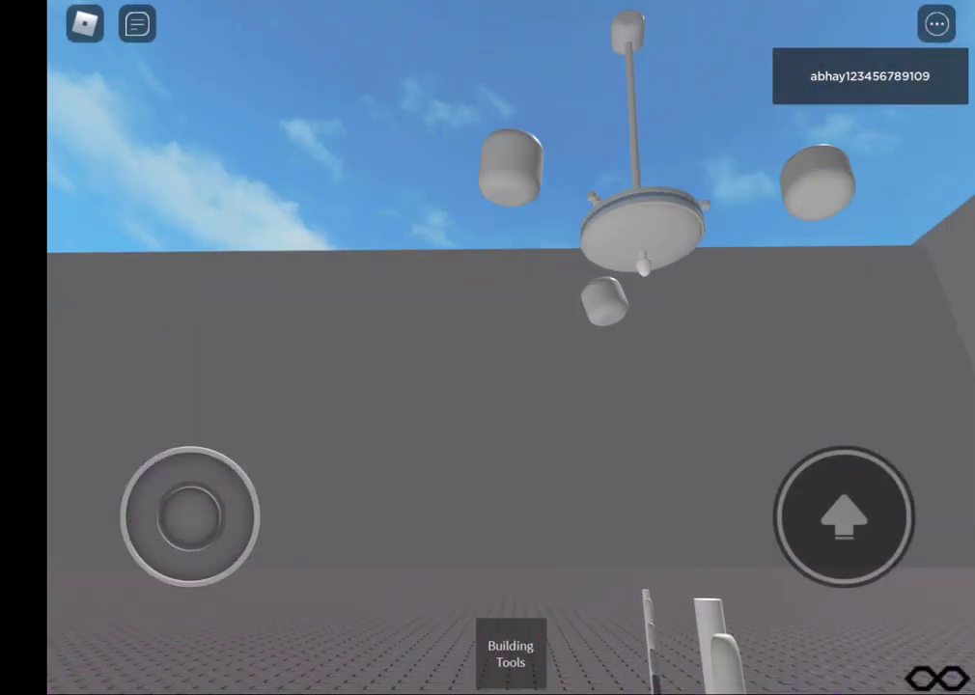
drag(120, 471, 191, 468)
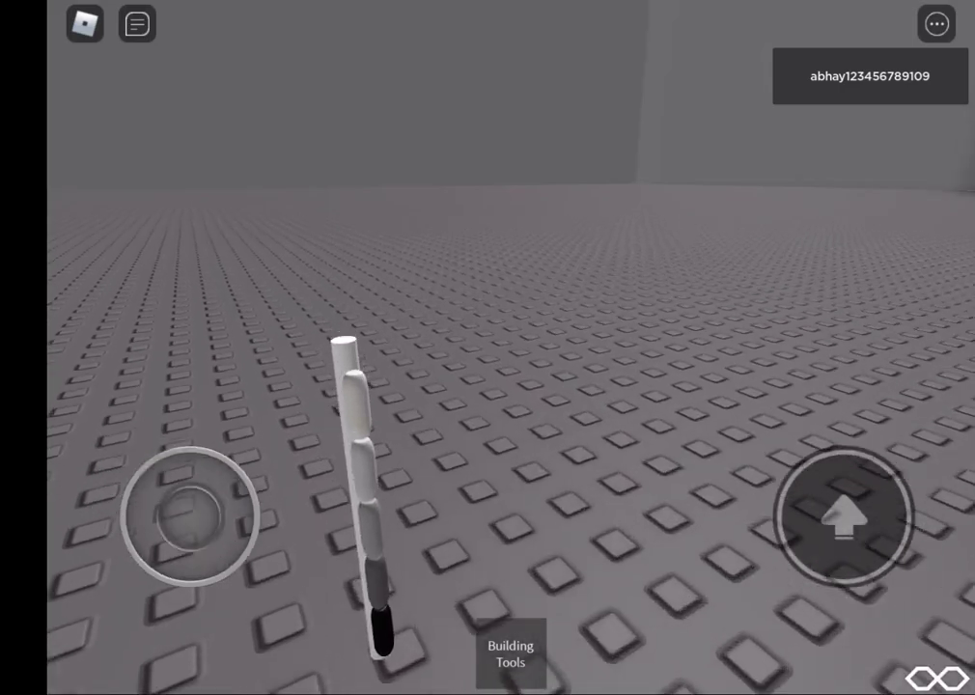
drag(579, 289, 579, 435)
drag(179, 560, 121, 593)
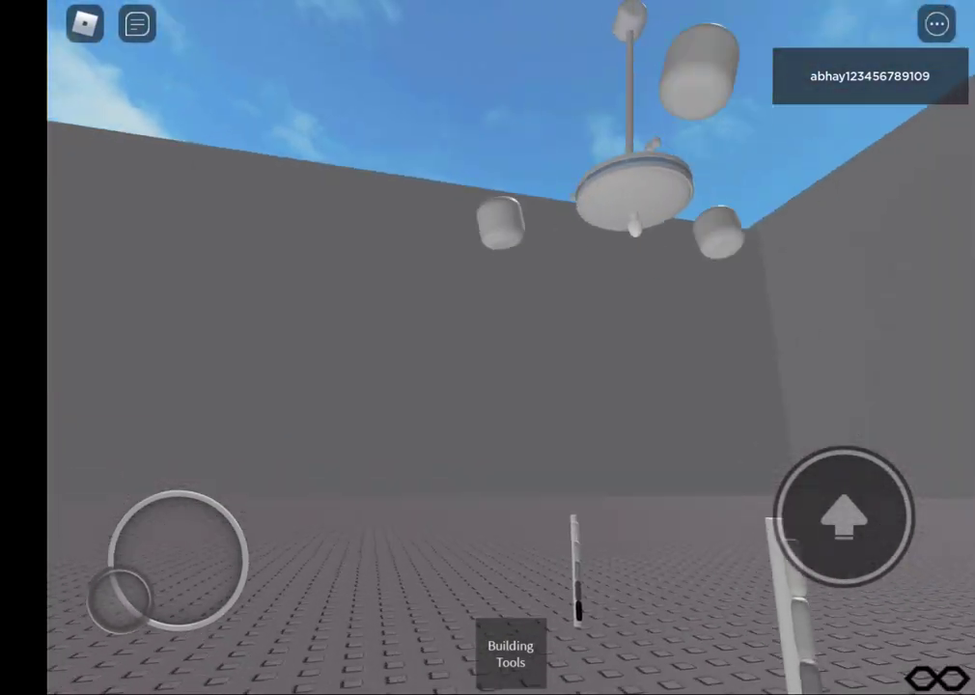
drag(637, 319, 541, 212)
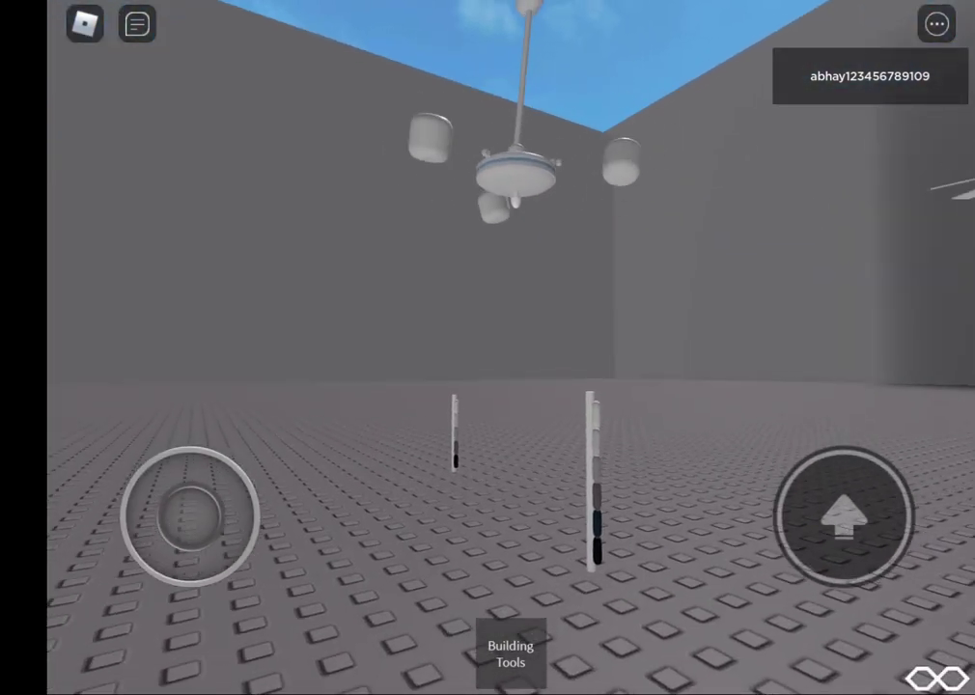
drag(579, 290, 579, 444)
drag(191, 516, 145, 482)
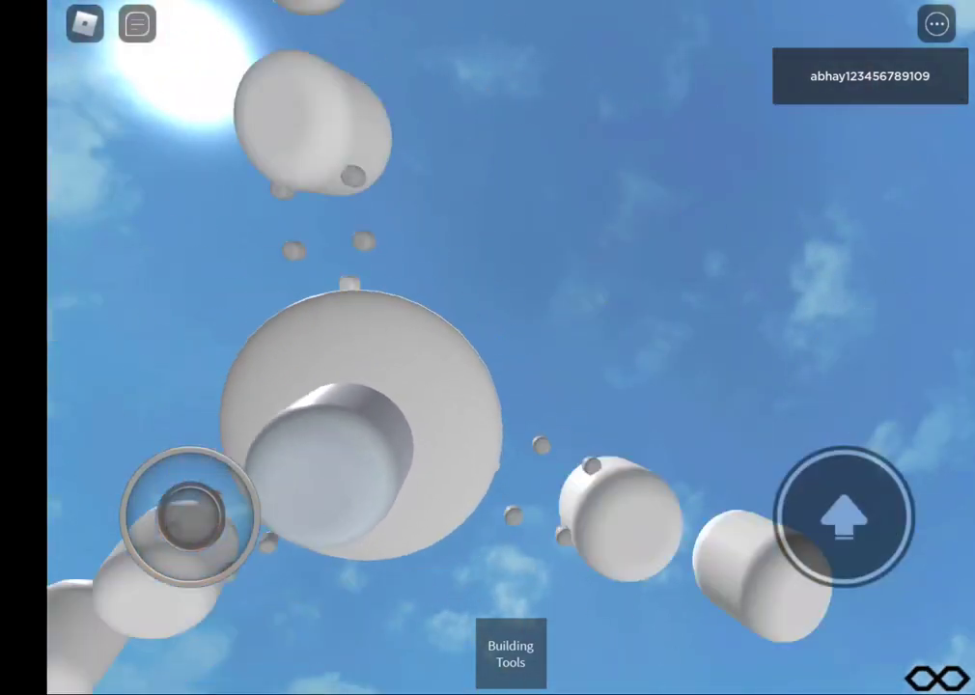
drag(579, 434, 579, 289)
drag(192, 516, 169, 478)
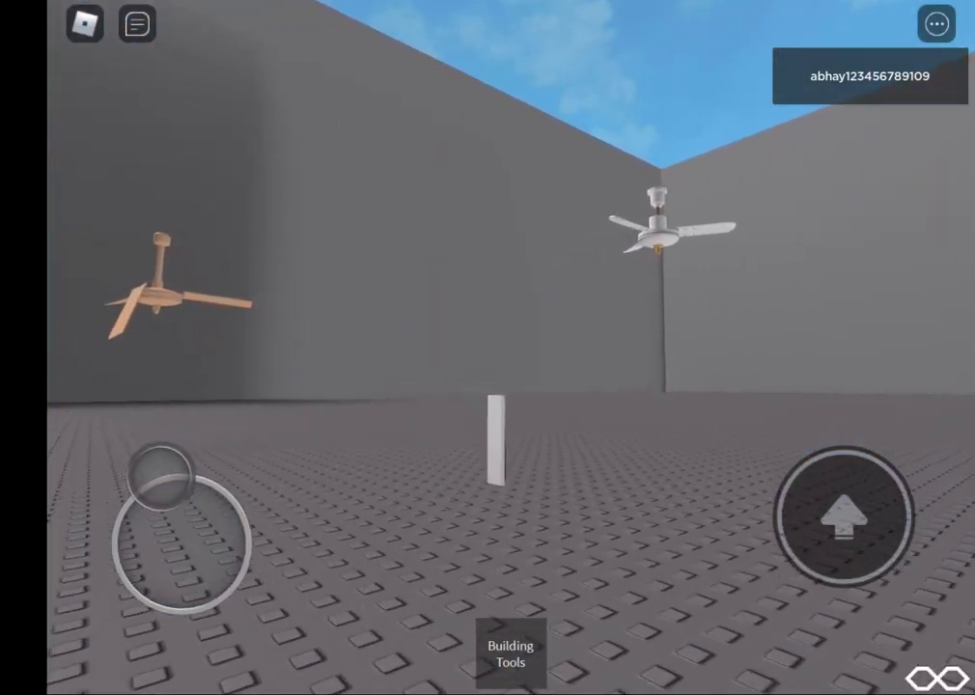
drag(482, 289, 772, 289)
drag(675, 290, 434, 290)
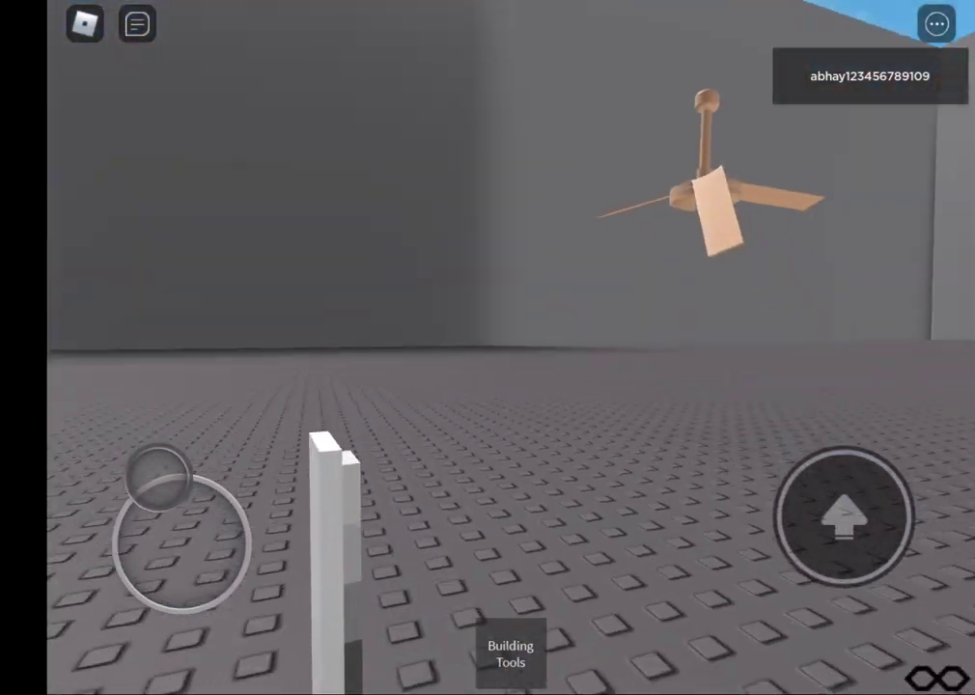
drag(149, 478, 185, 539)
drag(483, 338, 724, 289)
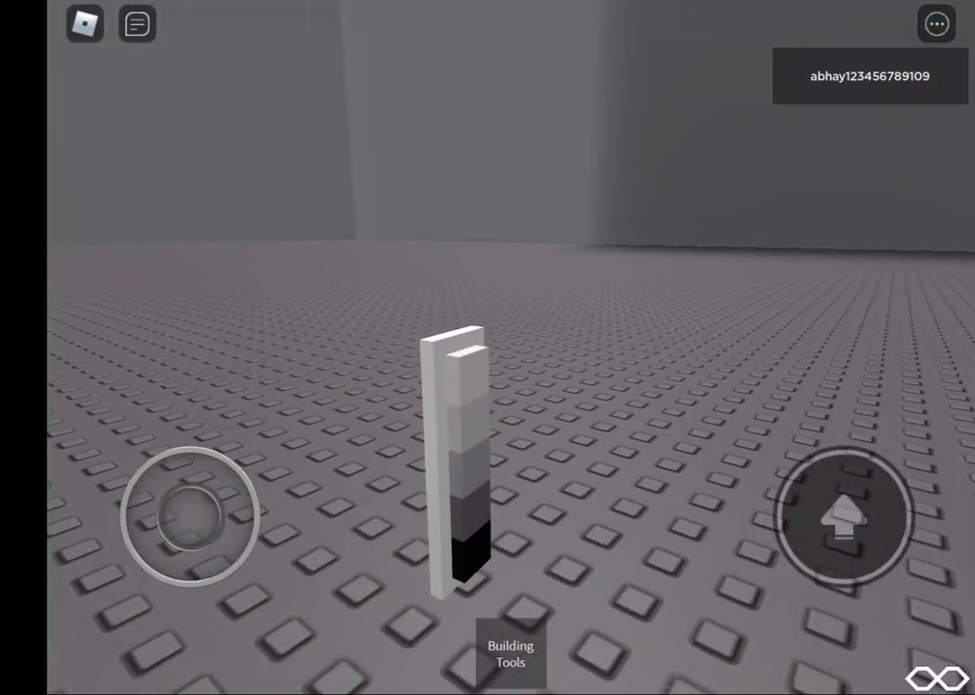
drag(579, 242, 579, 434)
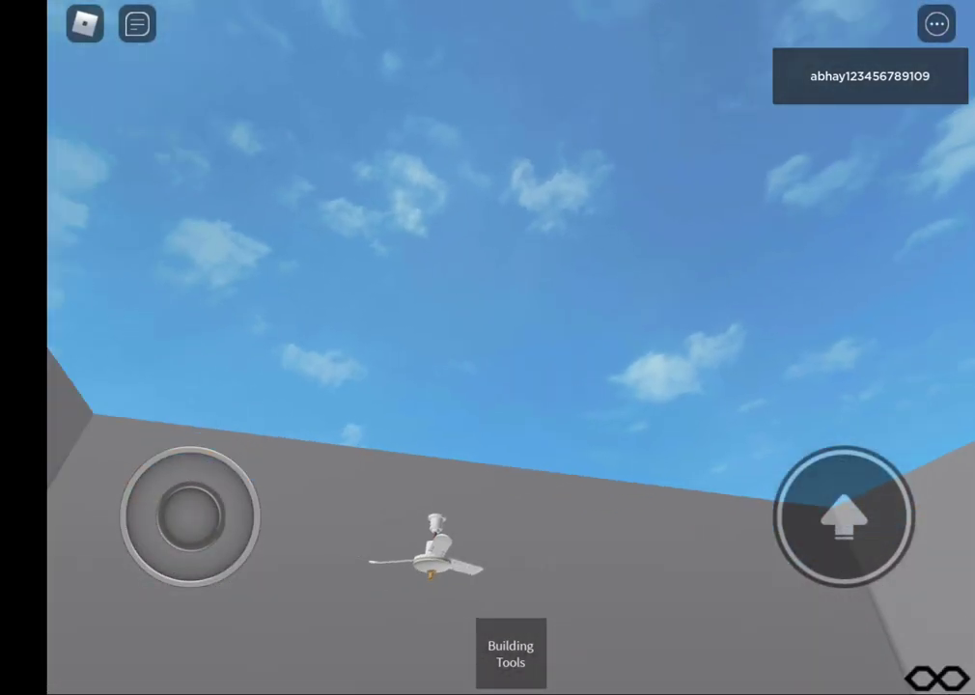
drag(579, 386, 482, 241)
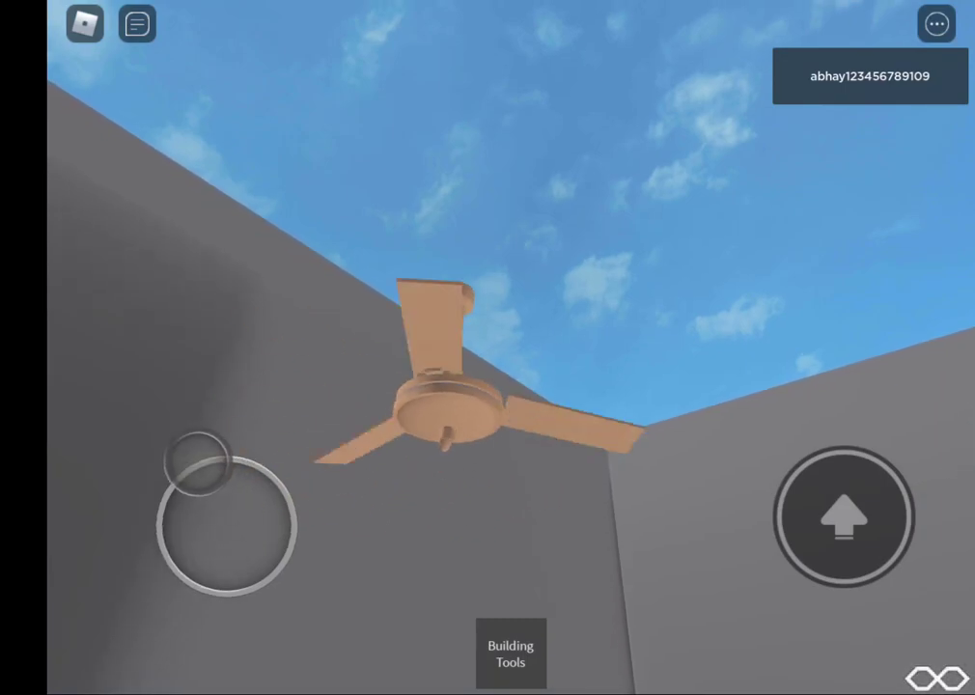
drag(579, 241, 579, 434)
drag(676, 289, 531, 386)
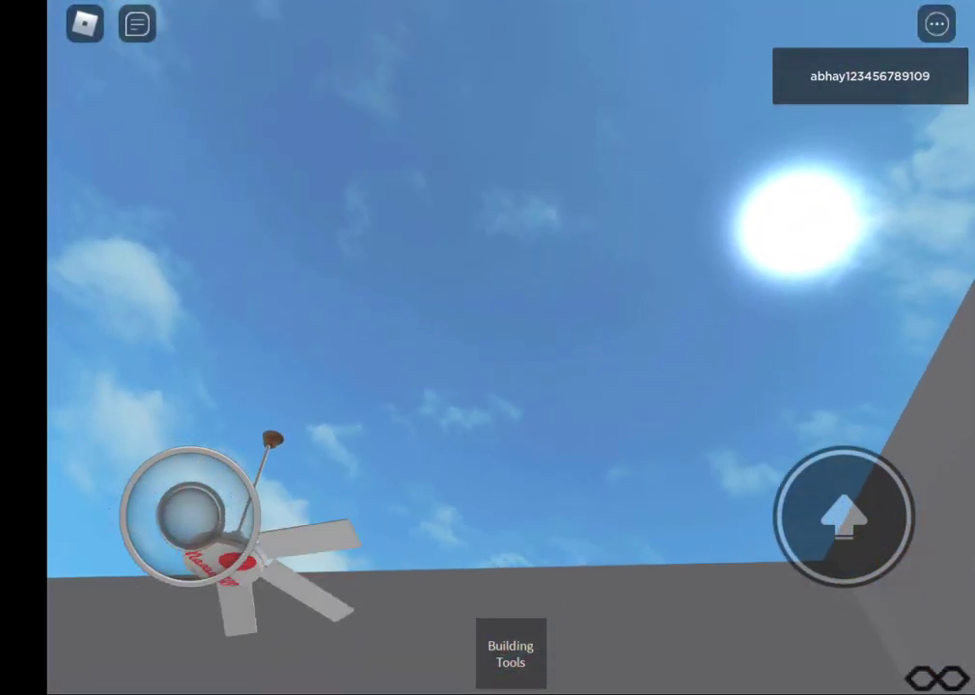
mouse_move(579, 434)
mouse_down()
mouse_move(579, 241)
mouse_move(579, 434)
mouse_up()
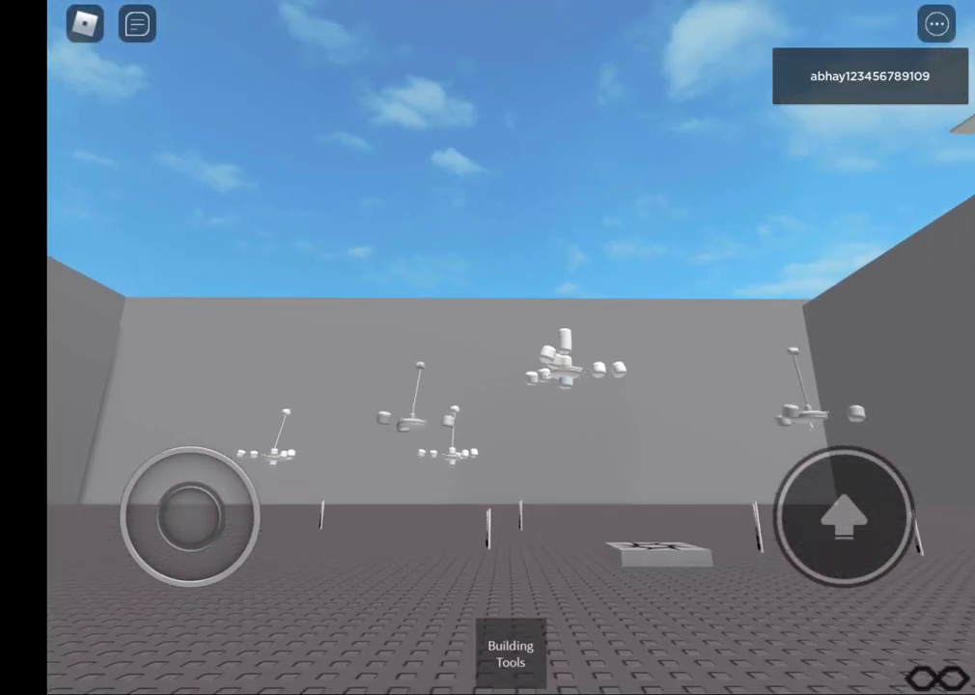
drag(579, 241, 579, 434)
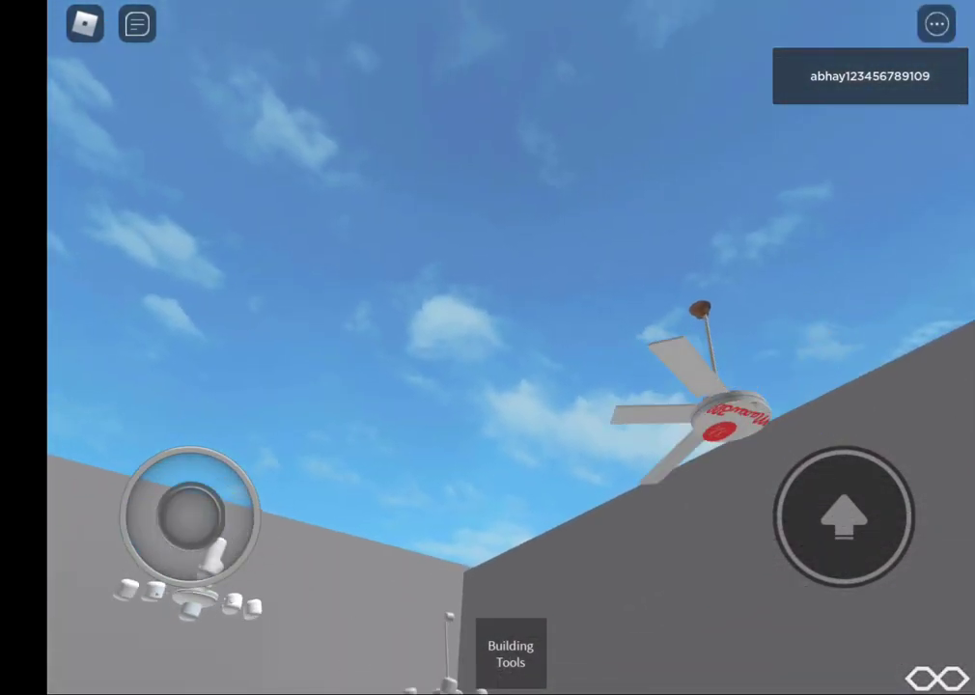
click(510, 654)
Step: Remove the meshes from the chandelier and the wooden fan
click(172, 351)
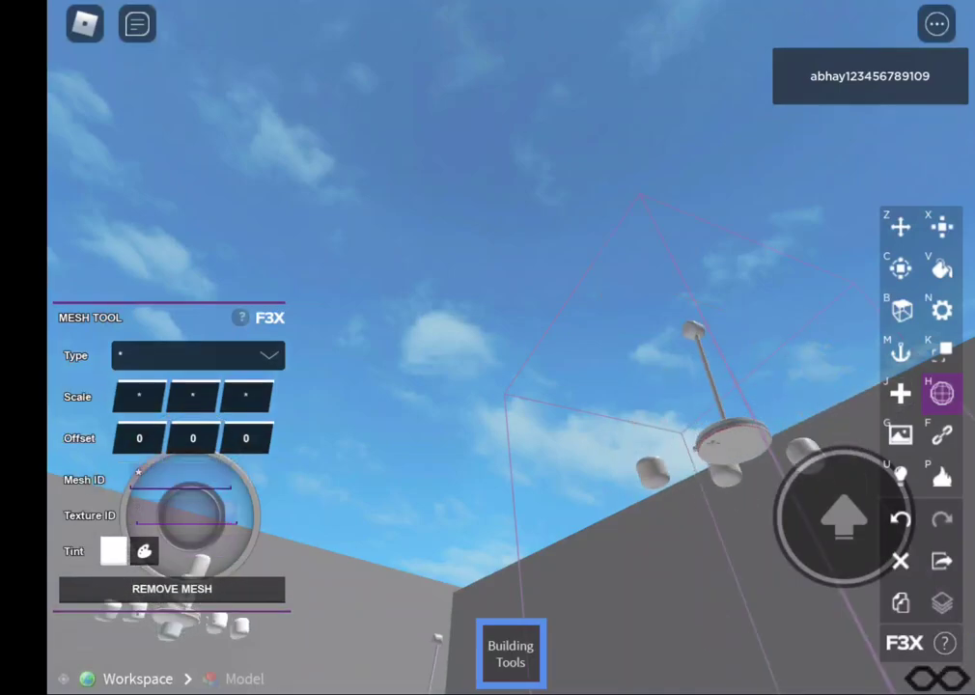
click(511, 653)
drag(579, 385, 579, 241)
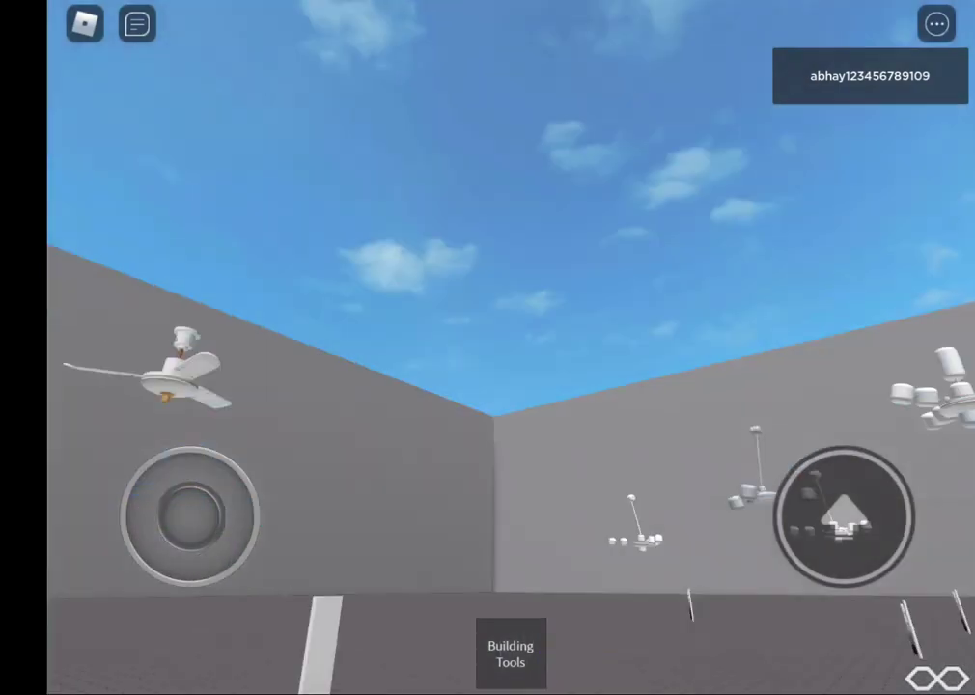
click(510, 653)
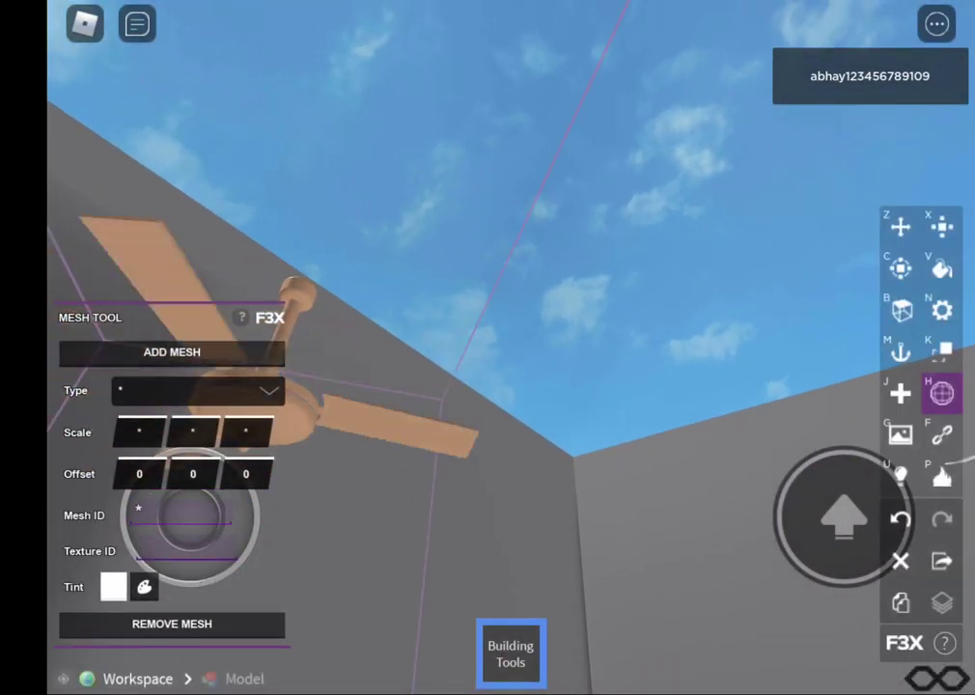
click(171, 351)
click(510, 653)
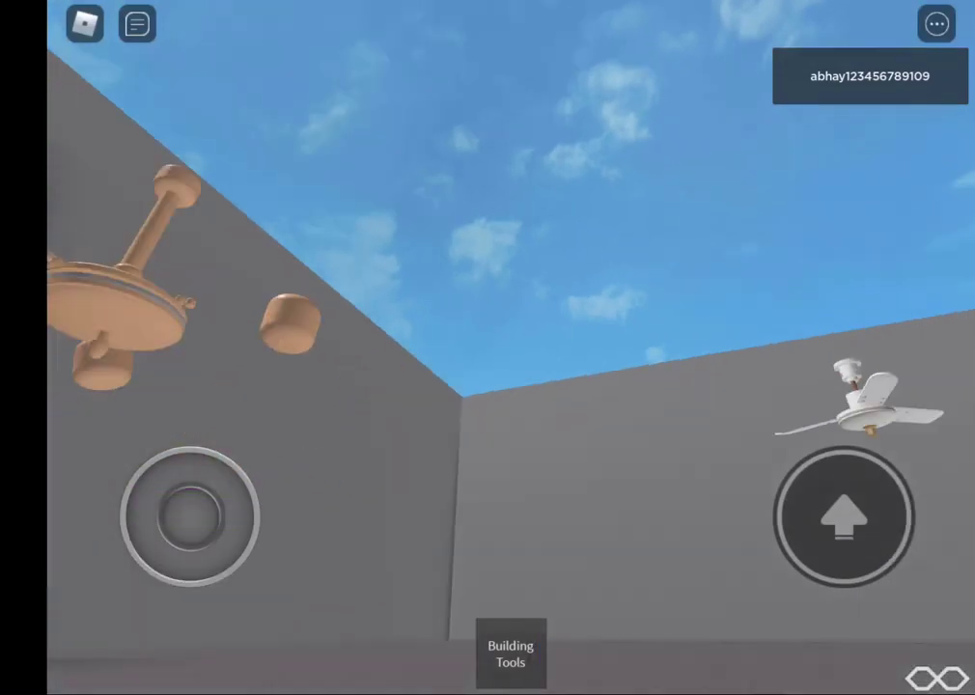
Step: Remove the white fan's mesh near the white tower, then select the large chandelier
drag(579, 338, 579, 193)
drag(579, 386, 482, 193)
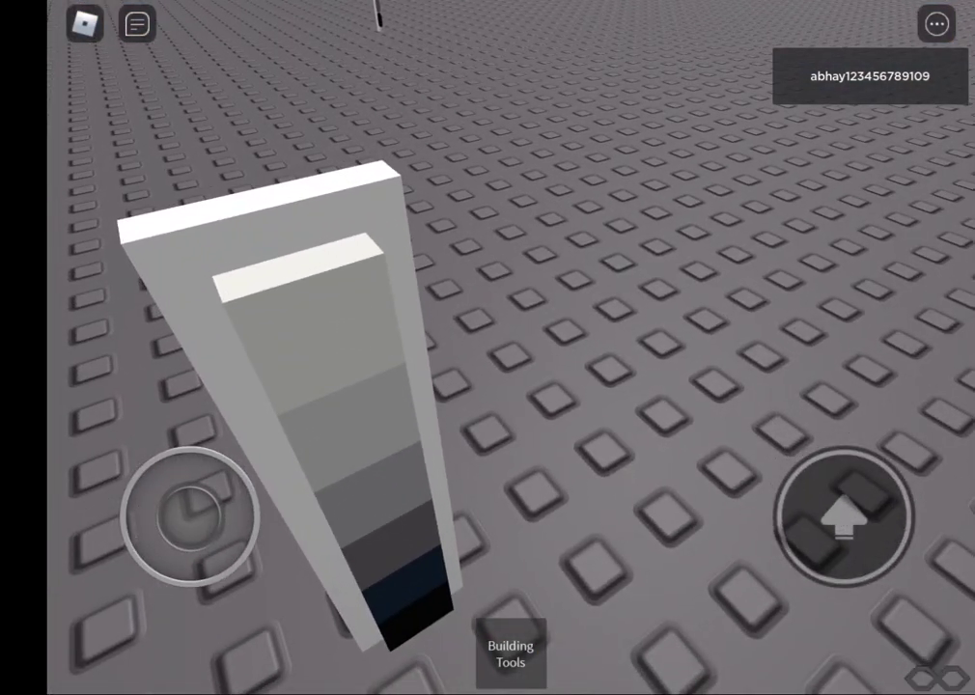
drag(579, 193, 579, 482)
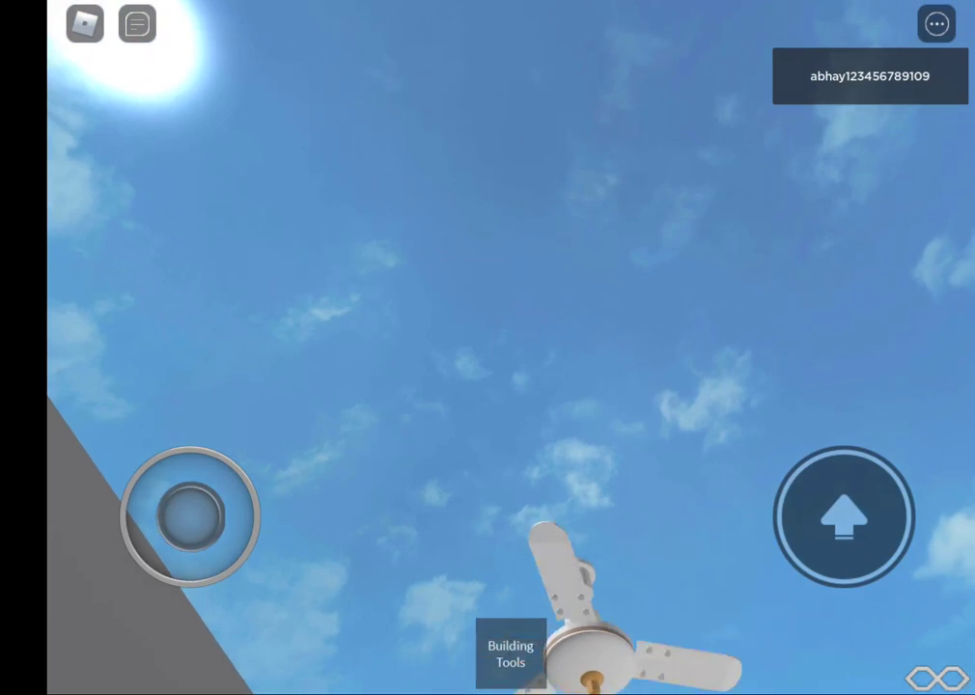
drag(579, 337, 579, 241)
click(510, 653)
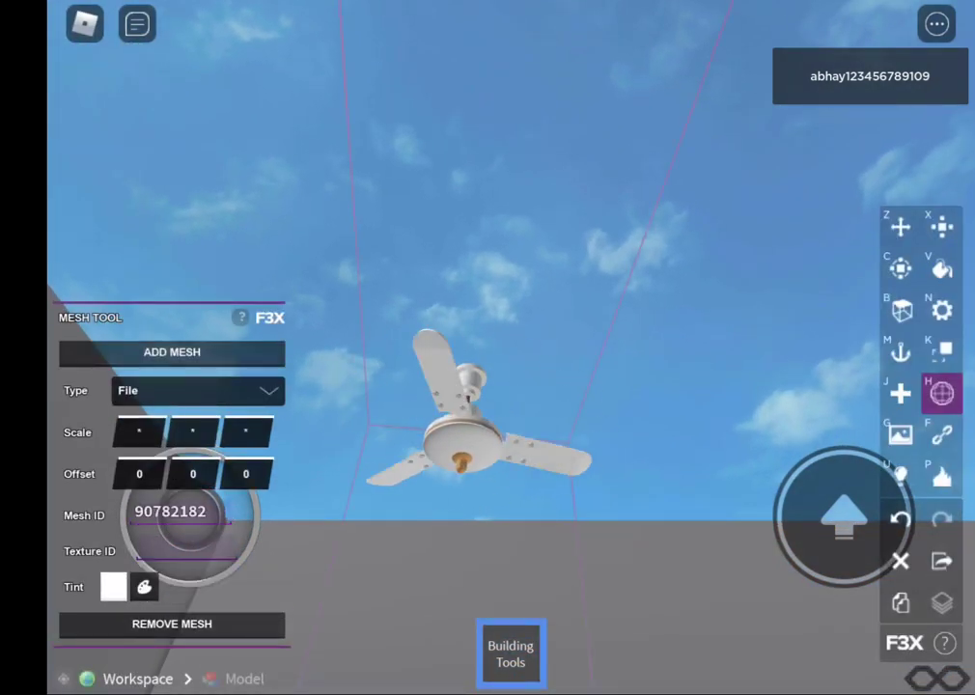
click(172, 352)
click(510, 653)
drag(579, 290, 579, 386)
click(511, 653)
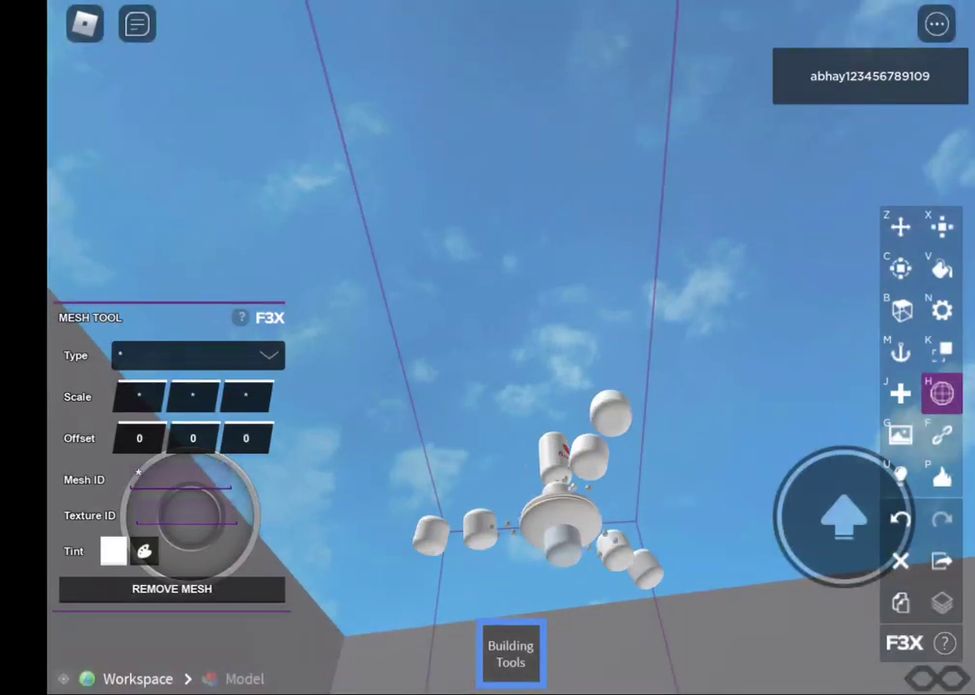
Step: Remove the chandelier's mesh, then walk into the room and remove a fan's mesh
click(172, 588)
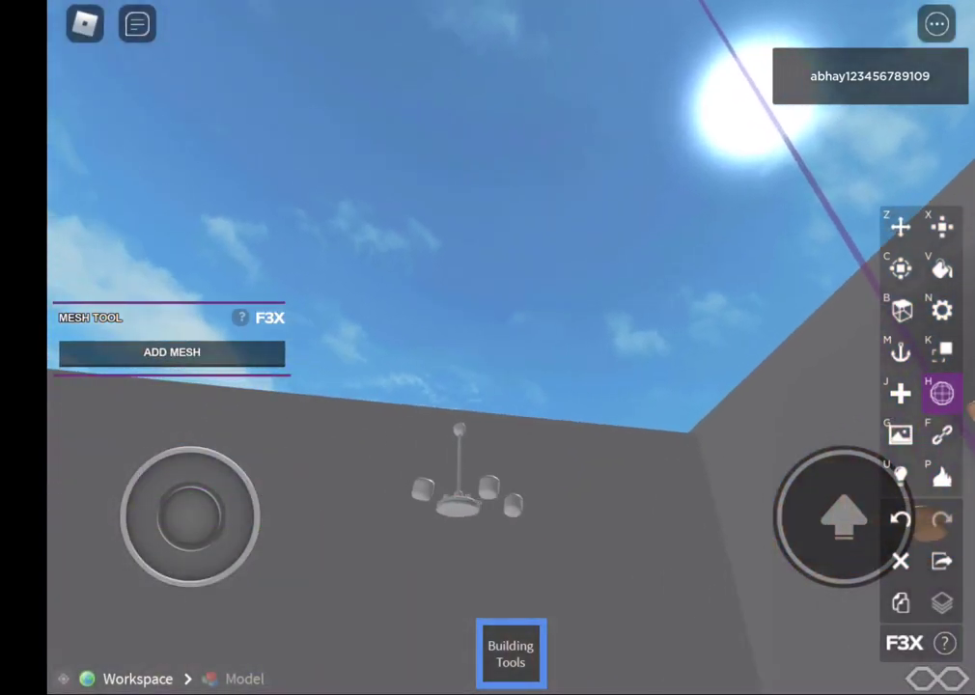
drag(579, 290, 579, 386)
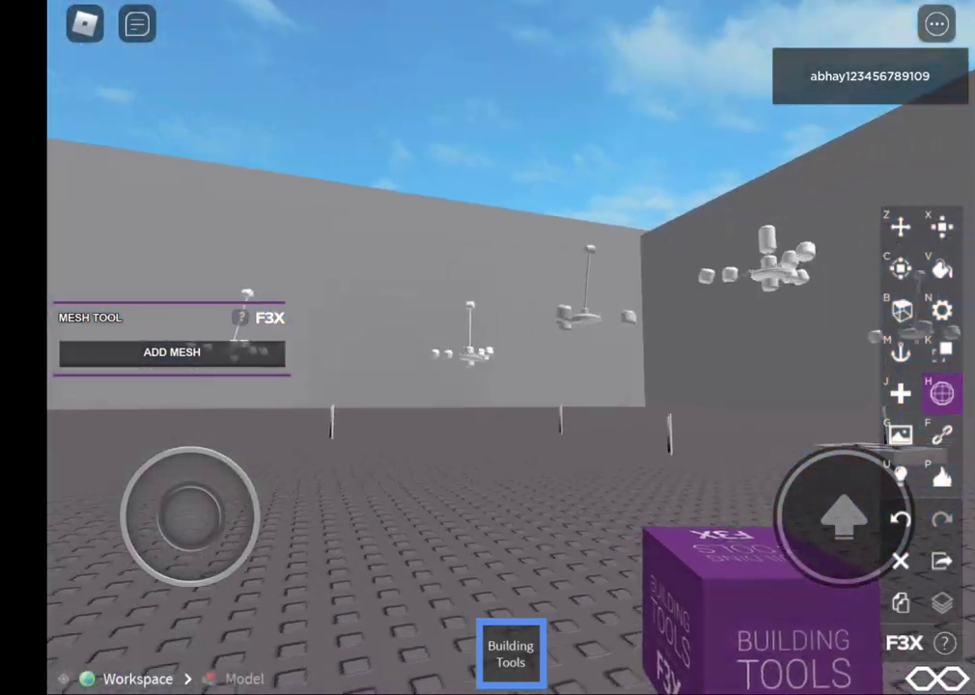
drag(189, 516, 196, 454)
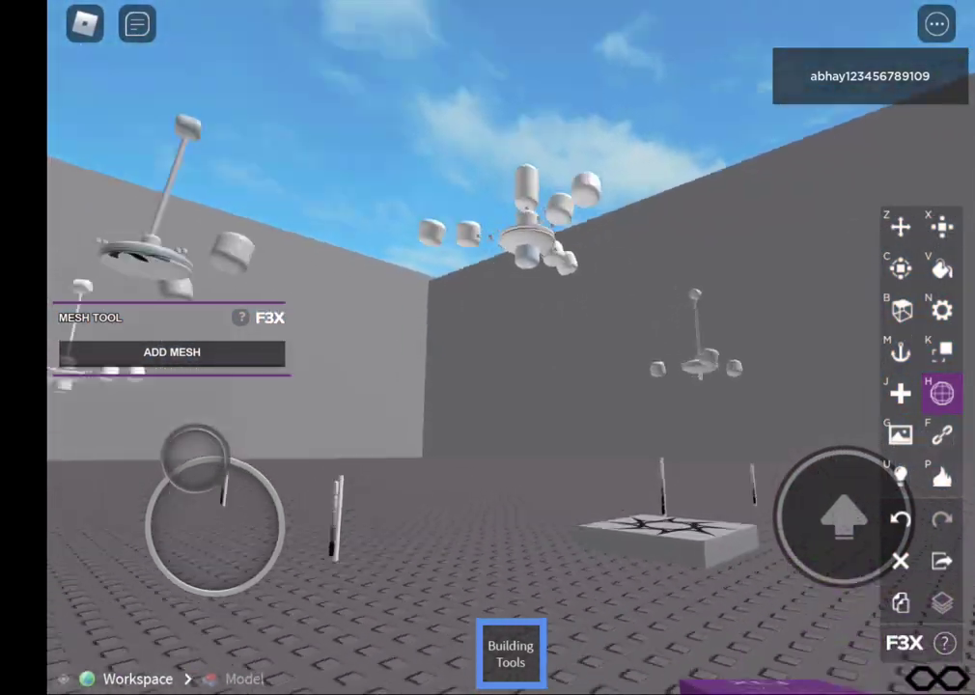
drag(676, 290, 386, 290)
click(172, 351)
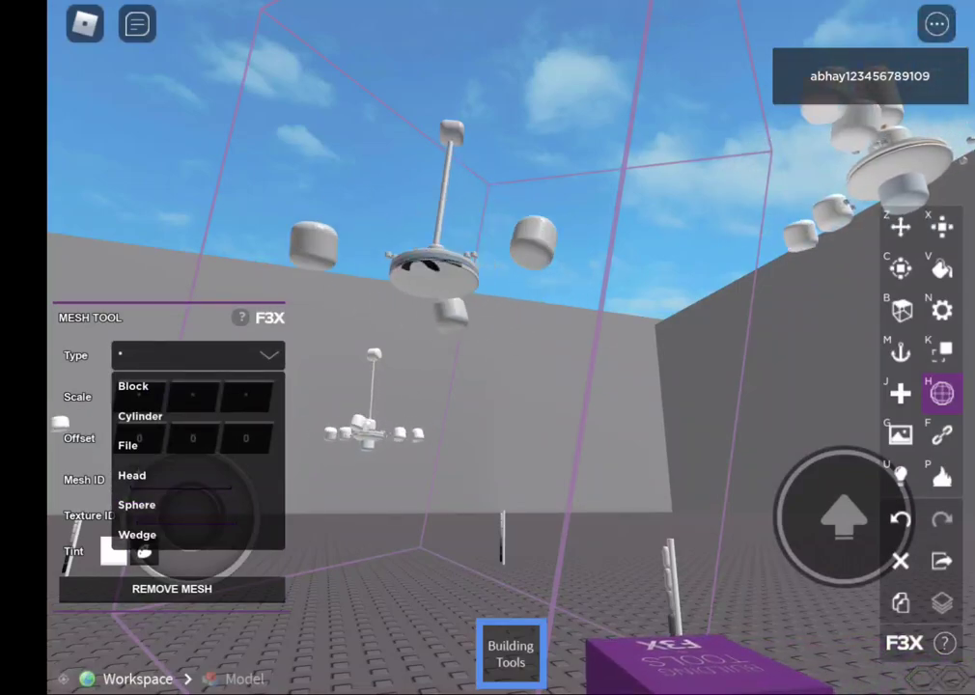
click(172, 588)
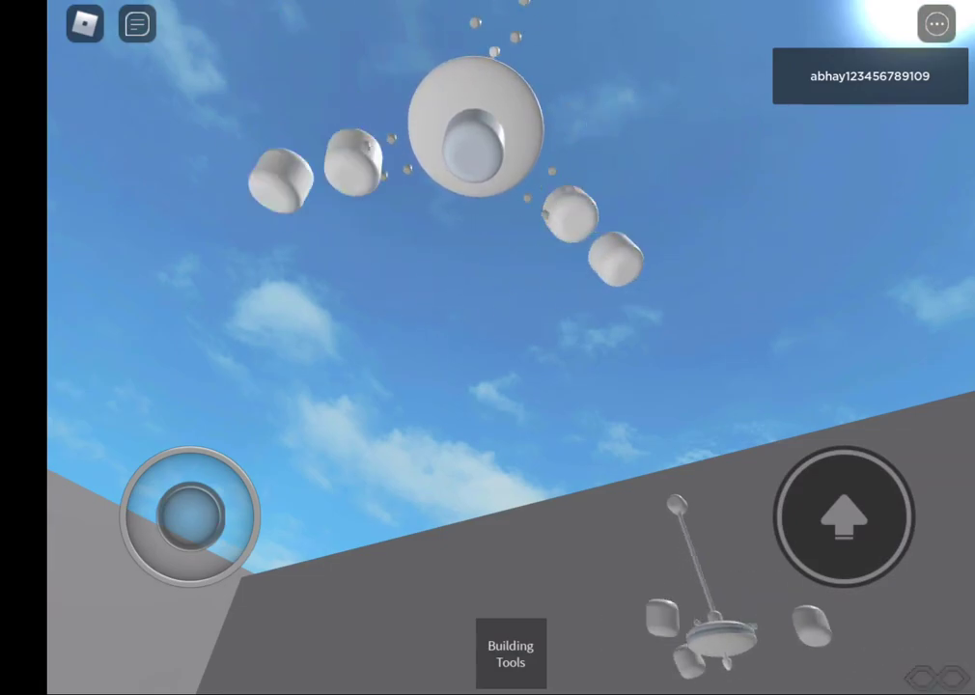
Step: Remove the lamp-shaped fan's mesh to reveal its blades, then put Building Tools away
click(511, 653)
click(172, 351)
click(197, 355)
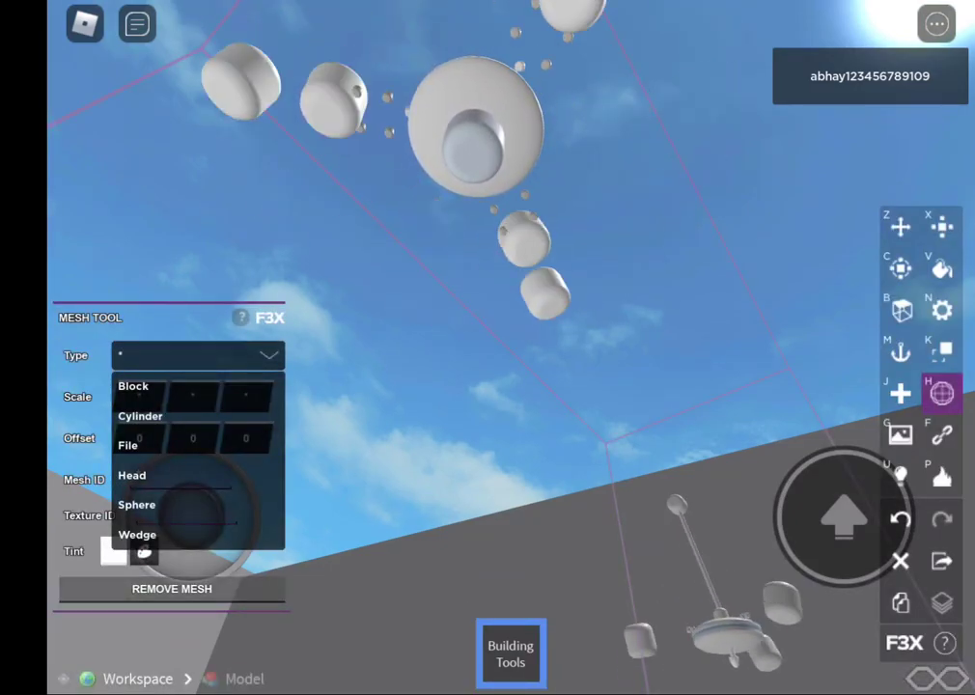
click(172, 588)
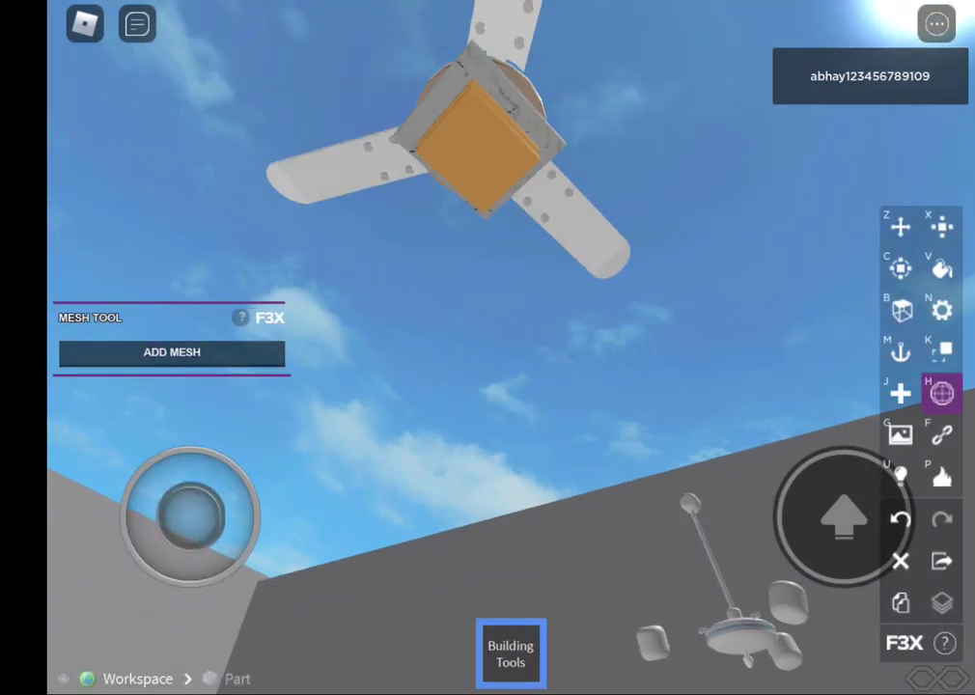
click(510, 653)
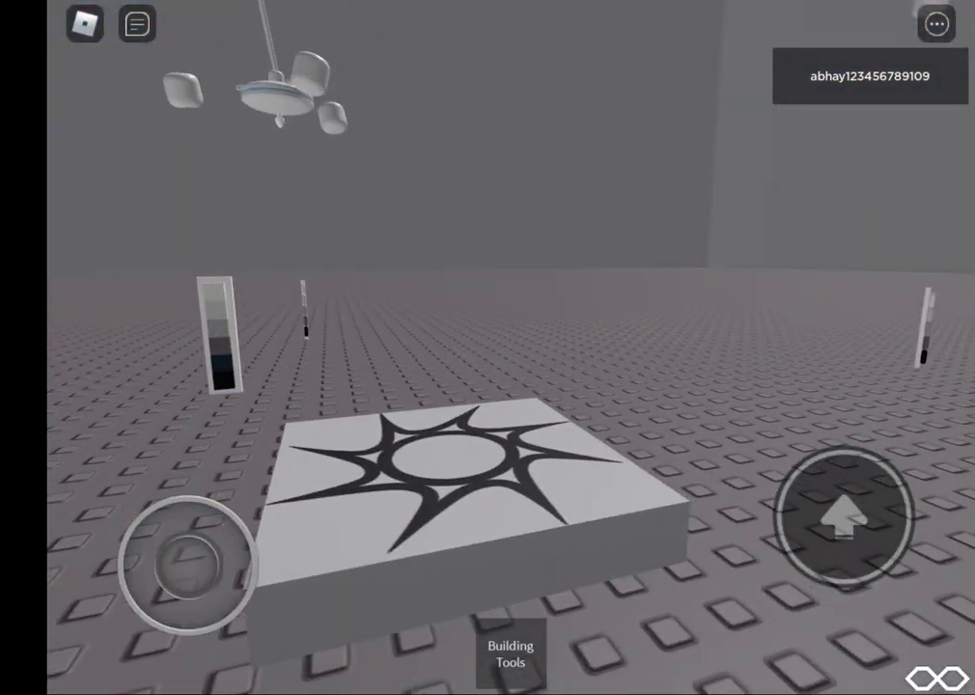
drag(190, 517, 148, 507)
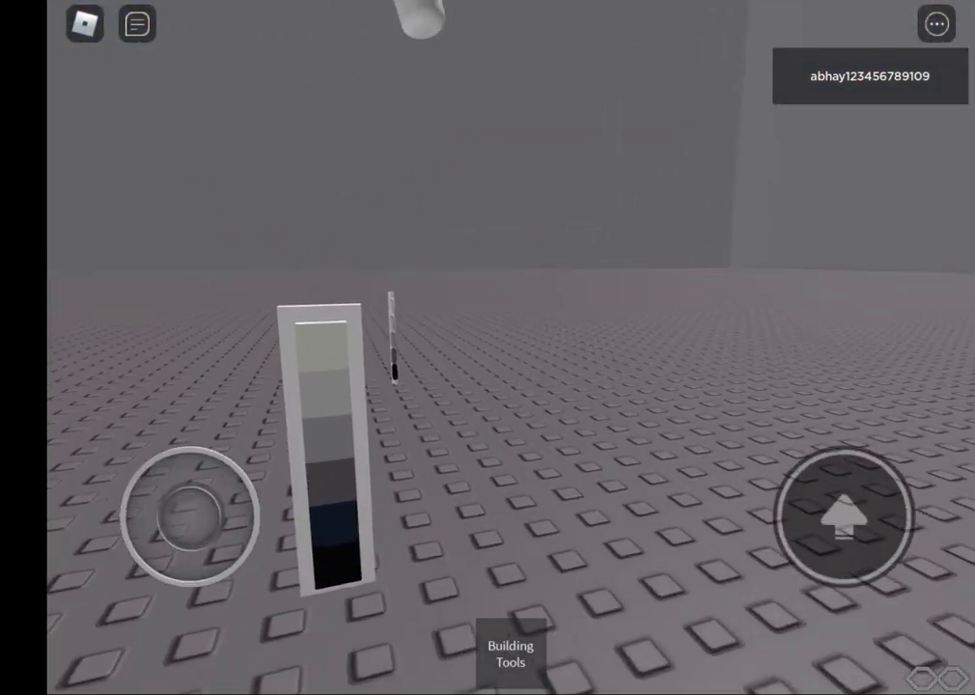
drag(579, 290, 579, 463)
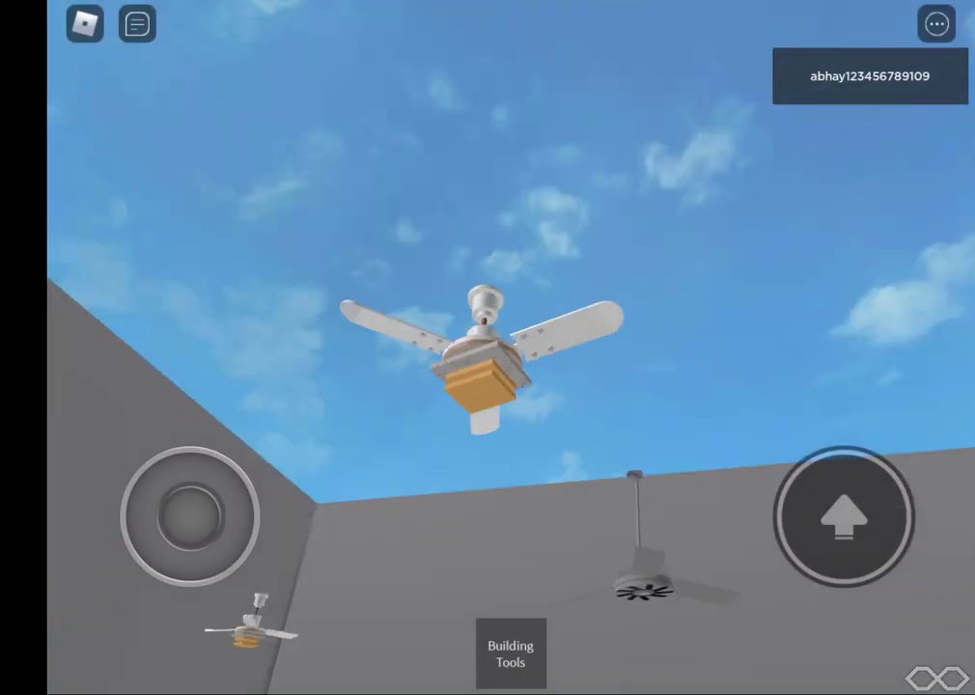
drag(579, 464, 579, 241)
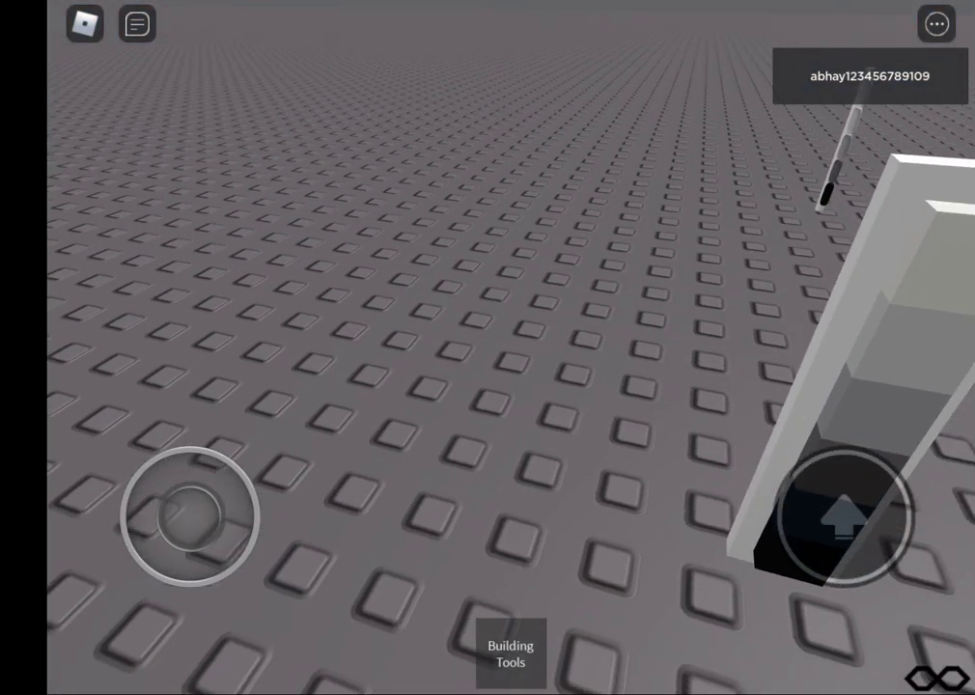
drag(675, 289, 386, 290)
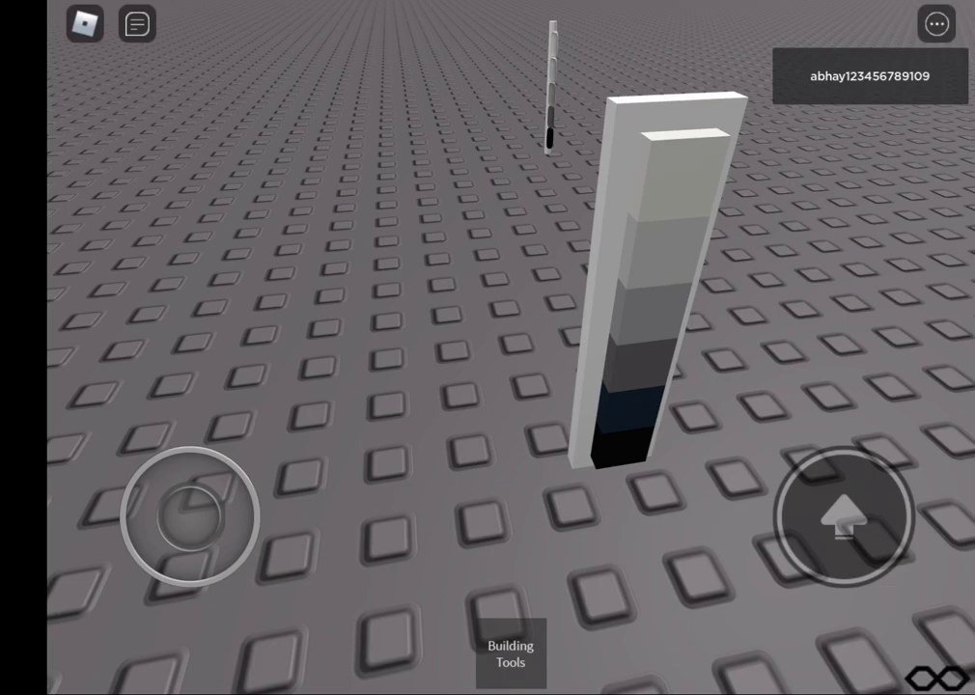
drag(386, 241, 627, 386)
drag(627, 241, 627, 463)
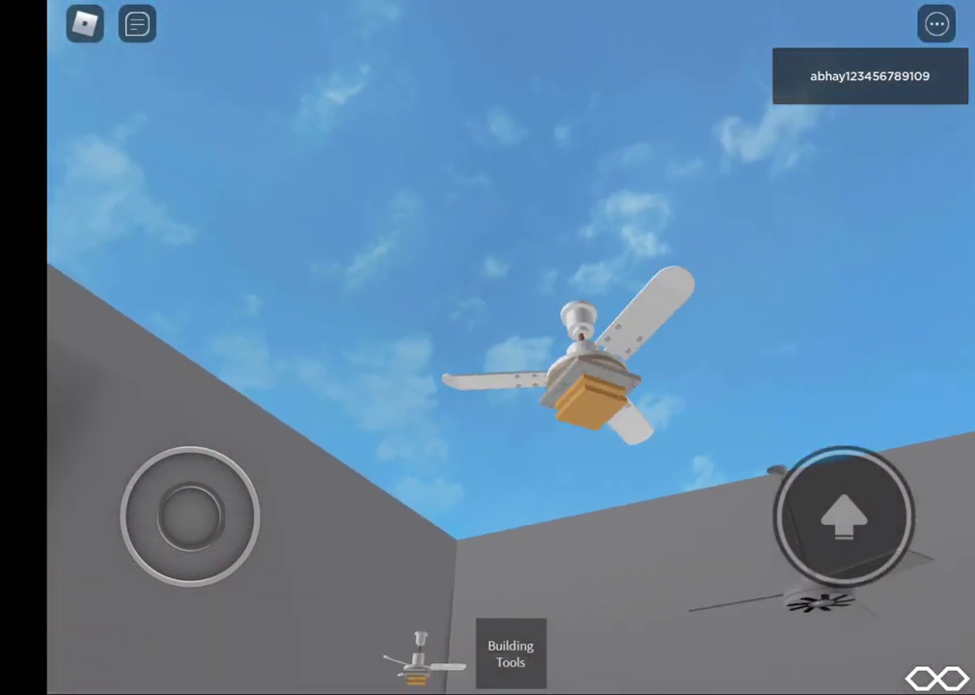
mouse_move(628, 289)
mouse_down()
mouse_move(627, 434)
mouse_move(579, 241)
mouse_up()
drag(675, 338, 434, 318)
Step: Strip the grey chandelier's mesh, put Building Tools away and walk toward the walls
click(511, 654)
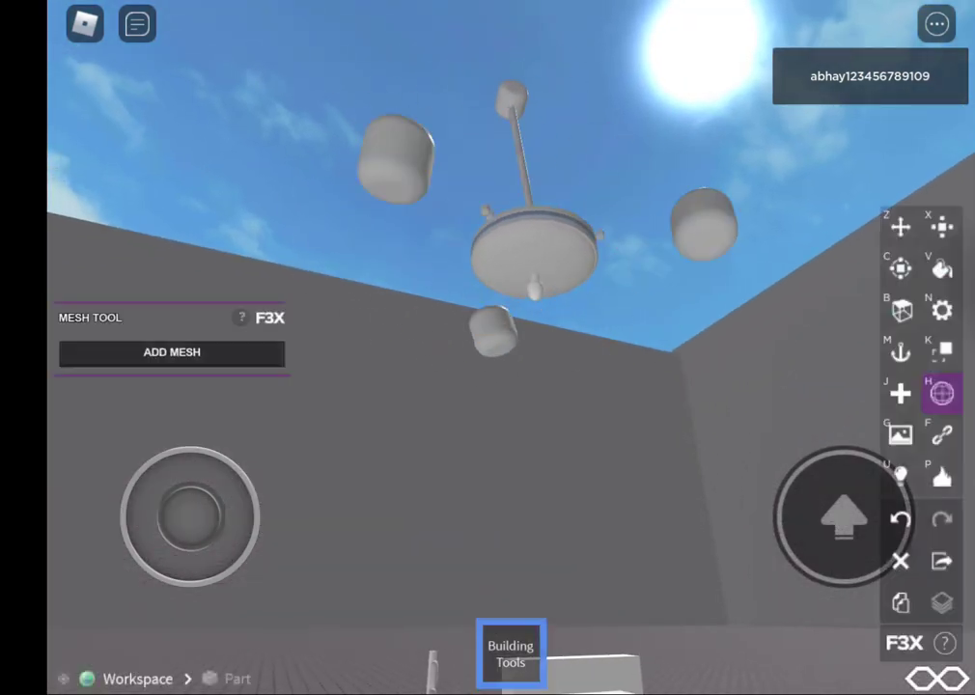
click(198, 355)
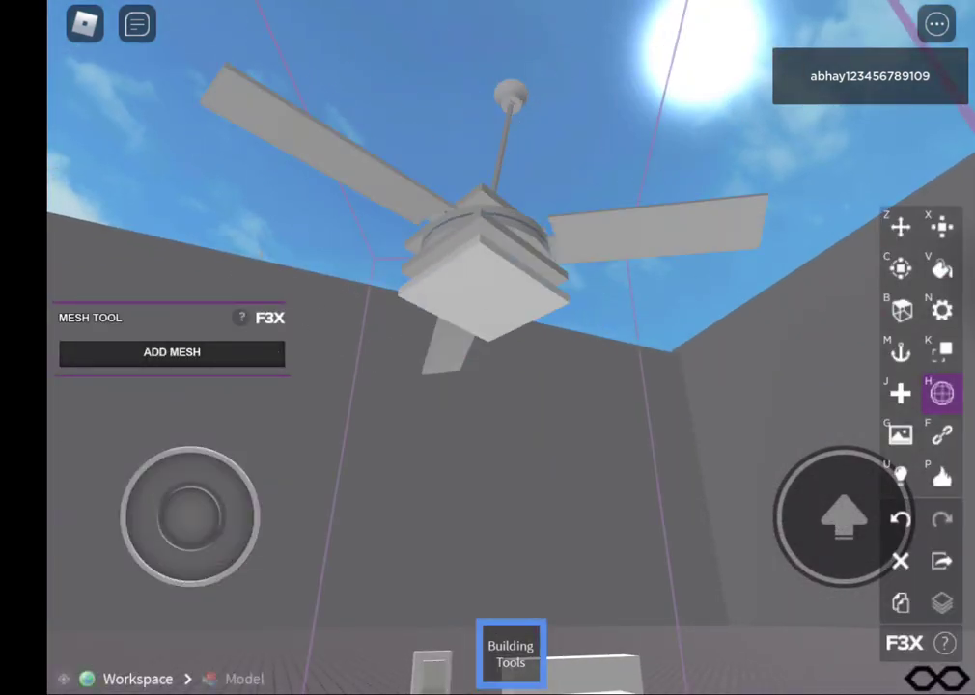
click(511, 654)
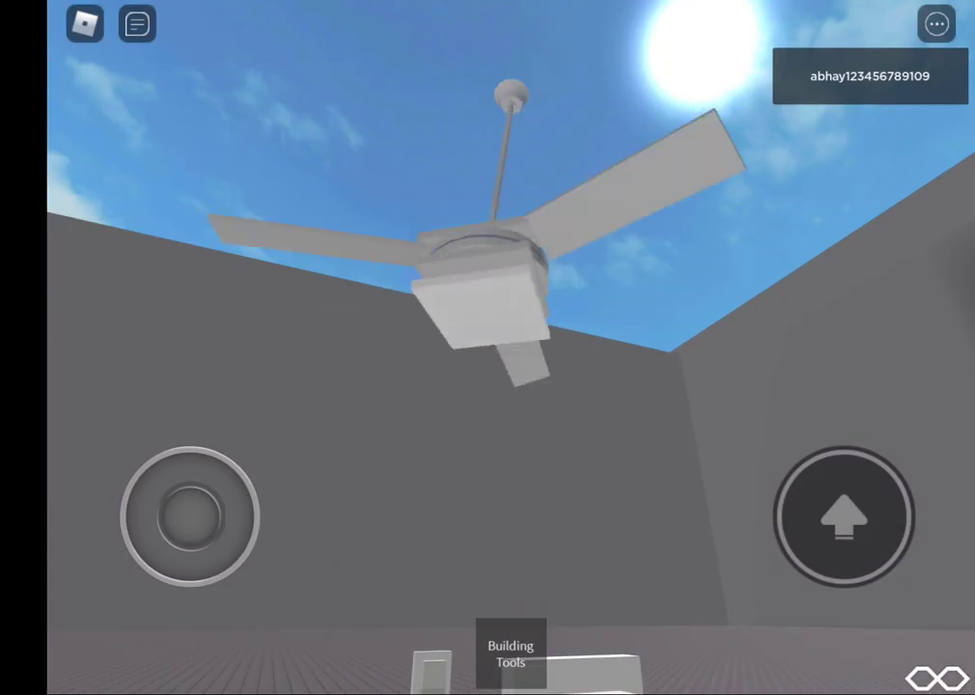
drag(190, 516, 183, 453)
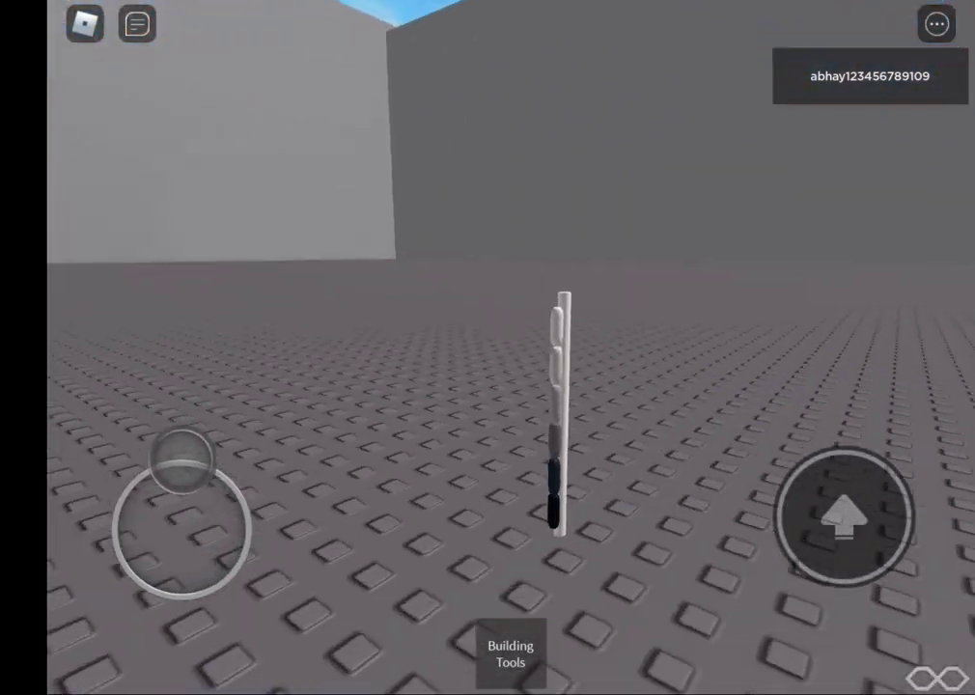
drag(184, 454, 182, 456)
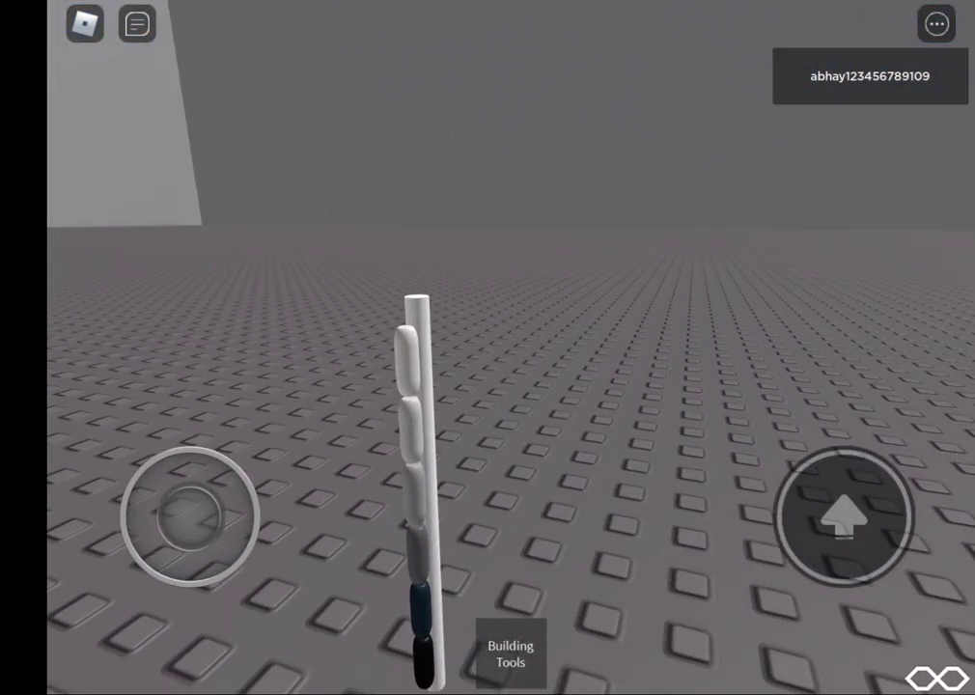
Step: Walk closer and remove the chandelier's mesh to reveal its fan
click(510, 653)
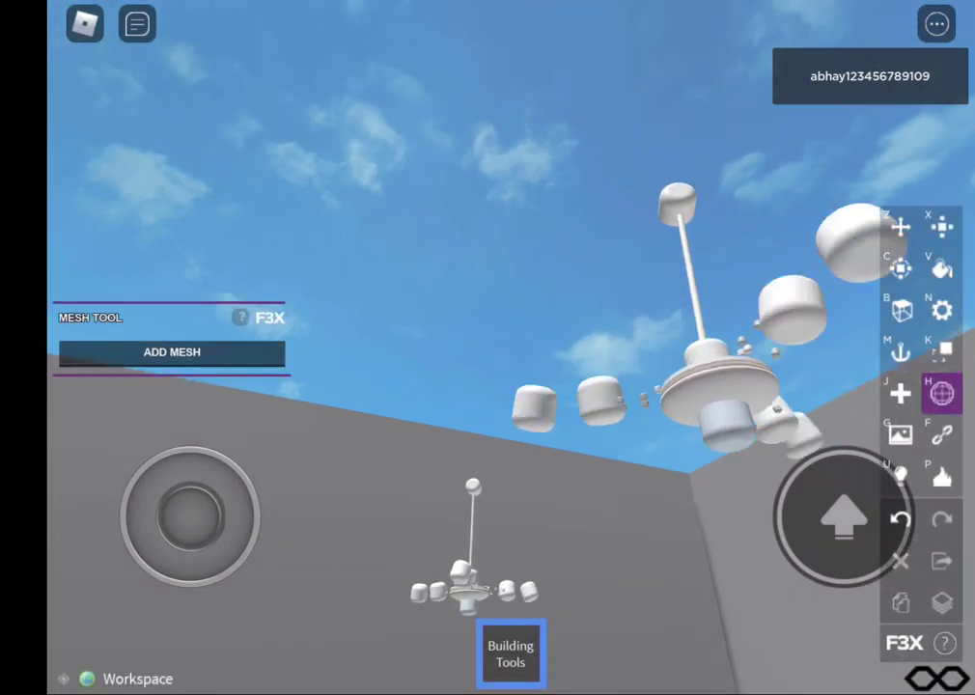
click(171, 352)
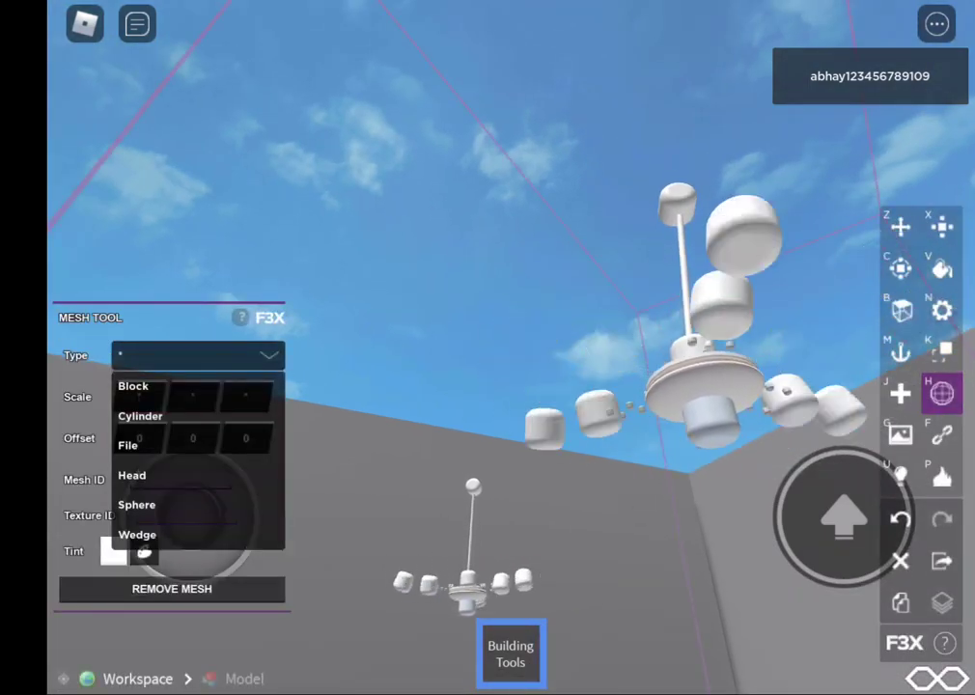
click(172, 588)
drag(189, 516, 191, 511)
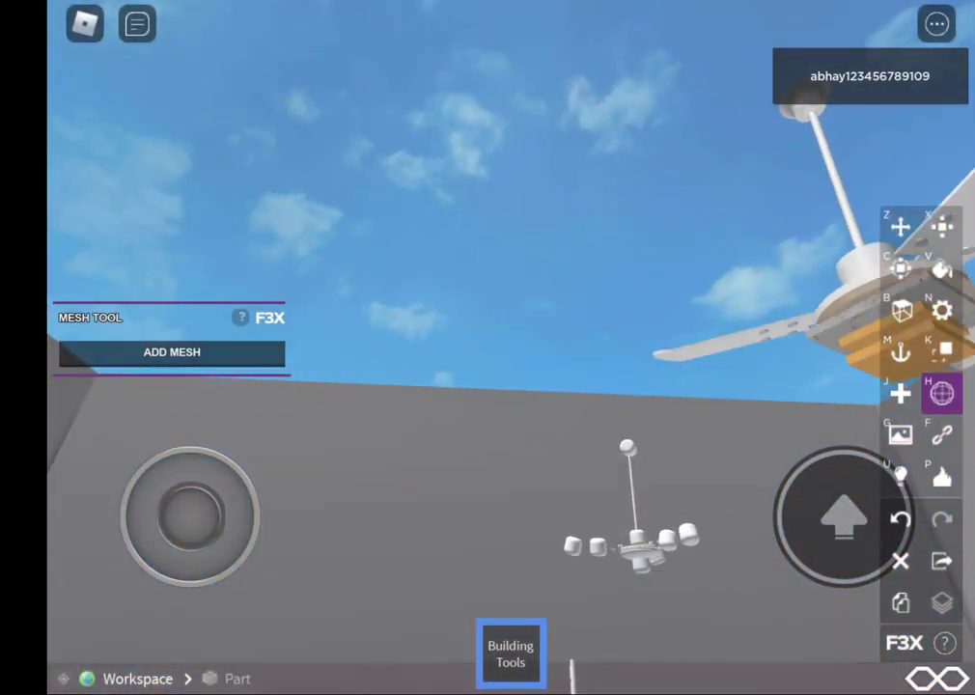
drag(144, 519, 152, 445)
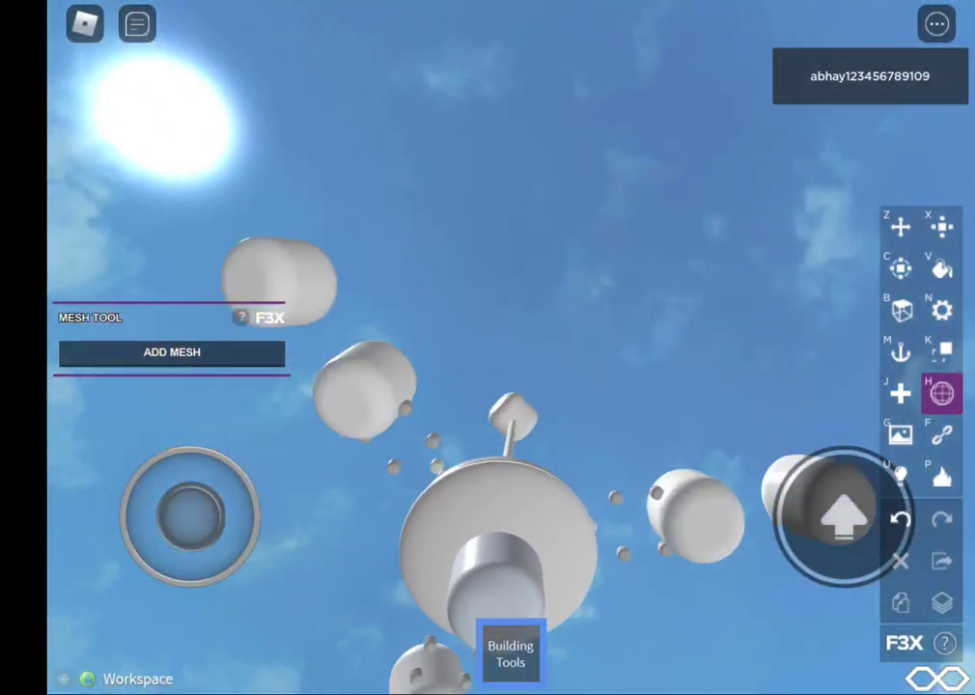
click(172, 352)
click(172, 587)
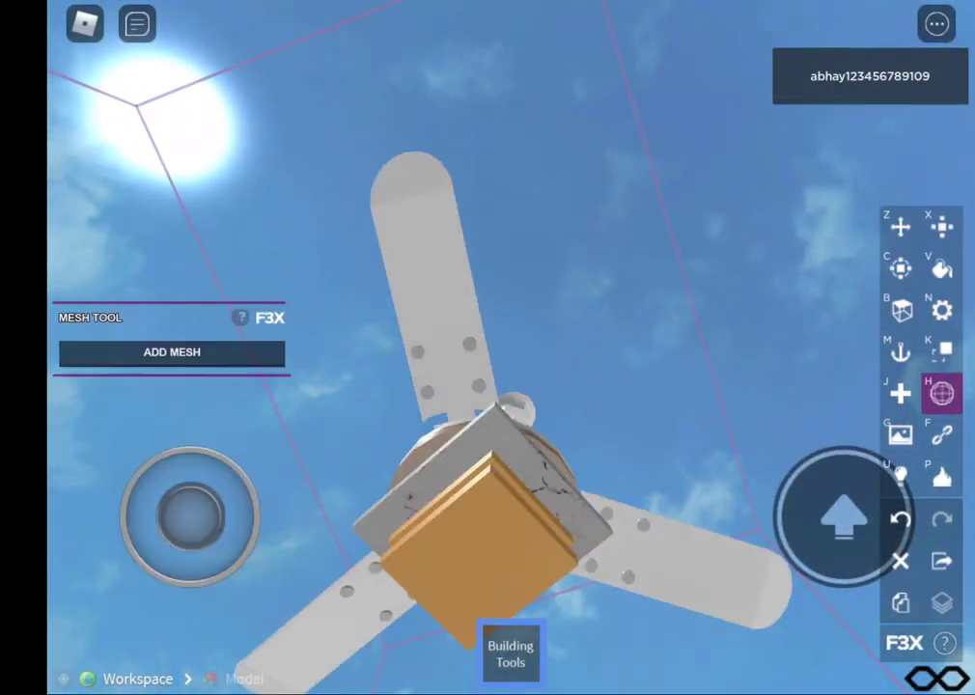
click(510, 654)
mouse_move(147, 560)
mouse_down()
mouse_move(132, 492)
mouse_move(205, 432)
mouse_up()
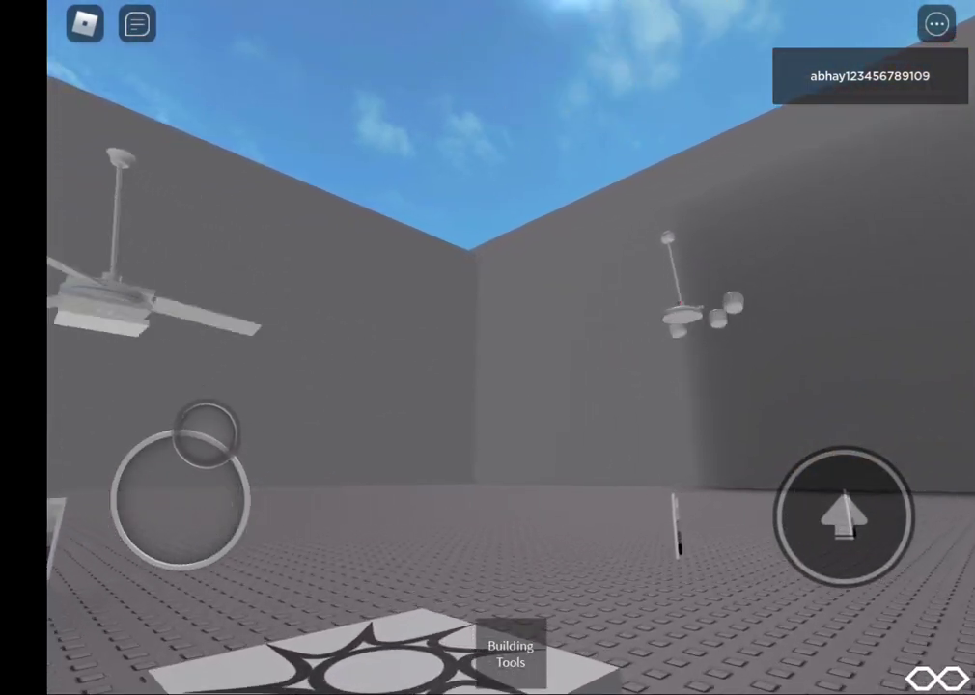
Step: Remove the mesh from the fan near the wall
click(509, 653)
click(172, 351)
click(193, 355)
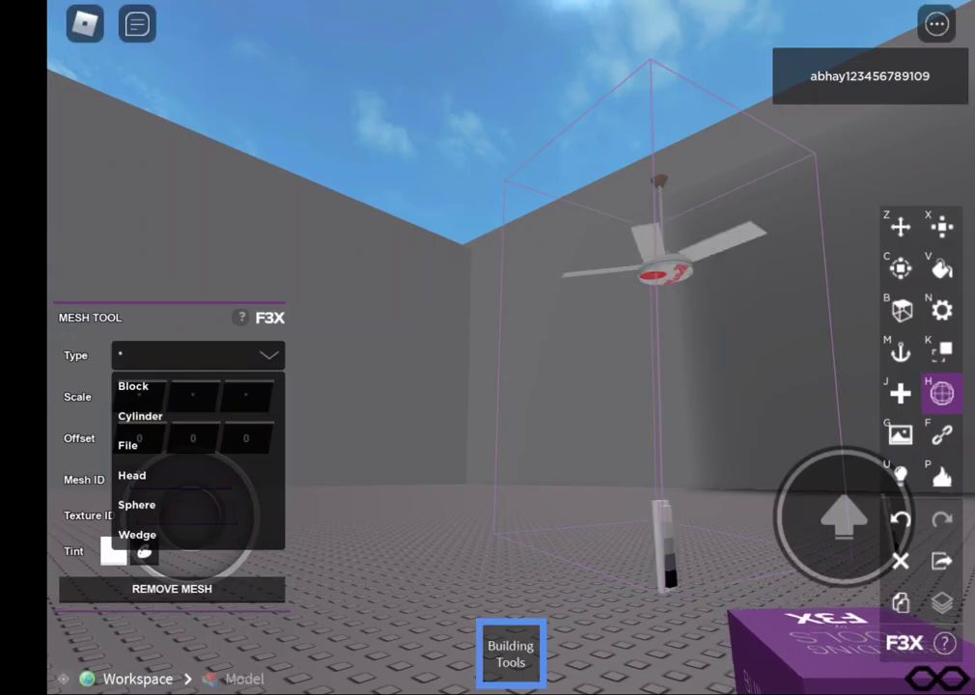
click(172, 588)
click(510, 653)
drag(132, 535, 138, 466)
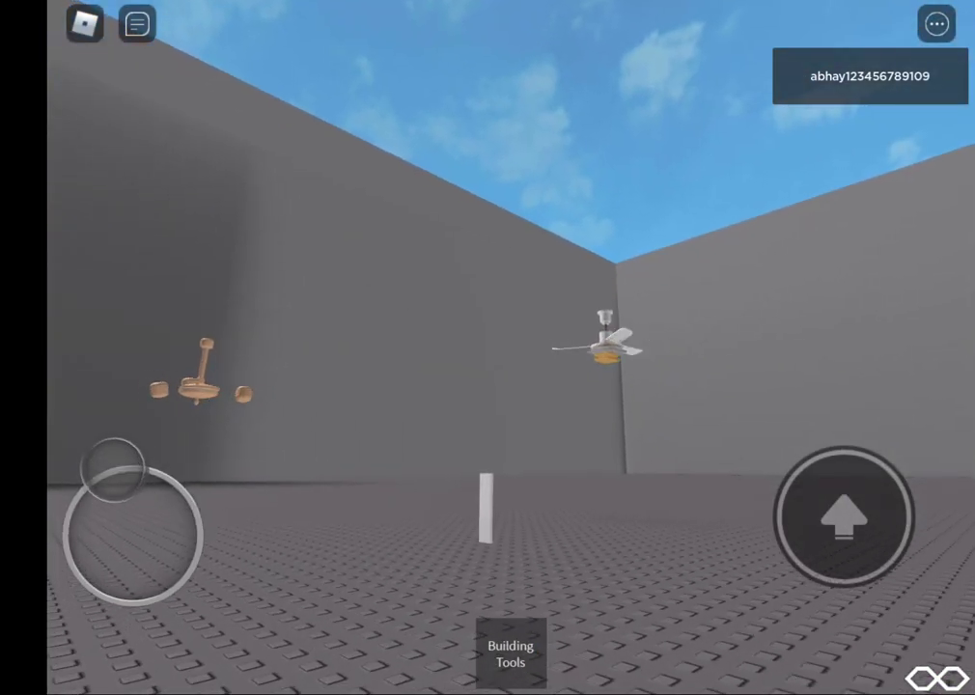
Step: Remove the wooden chandelier's mesh
click(510, 653)
click(171, 351)
click(193, 355)
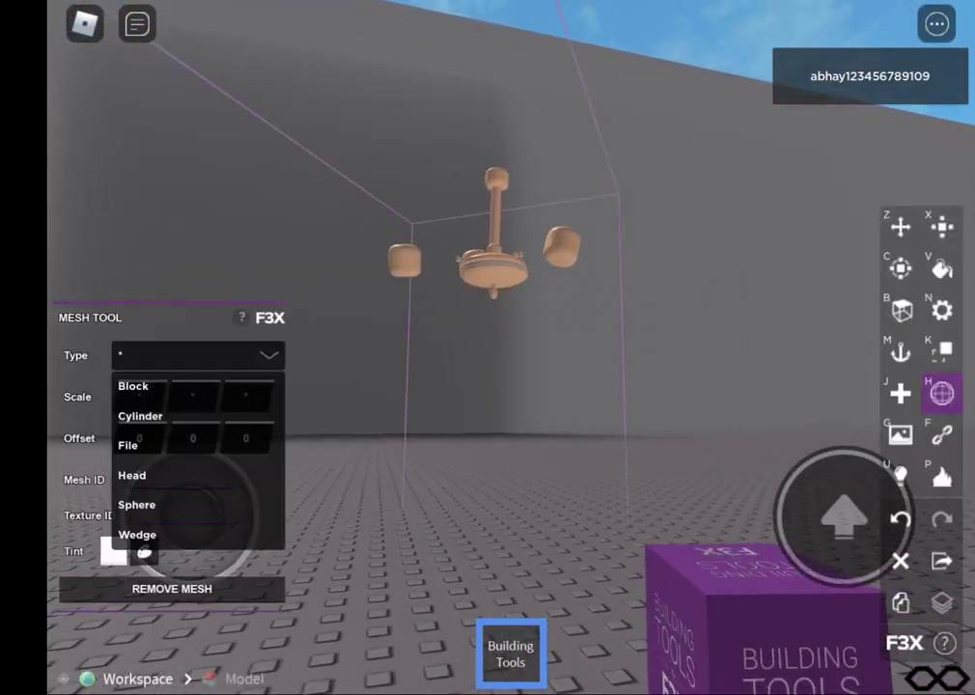
click(172, 587)
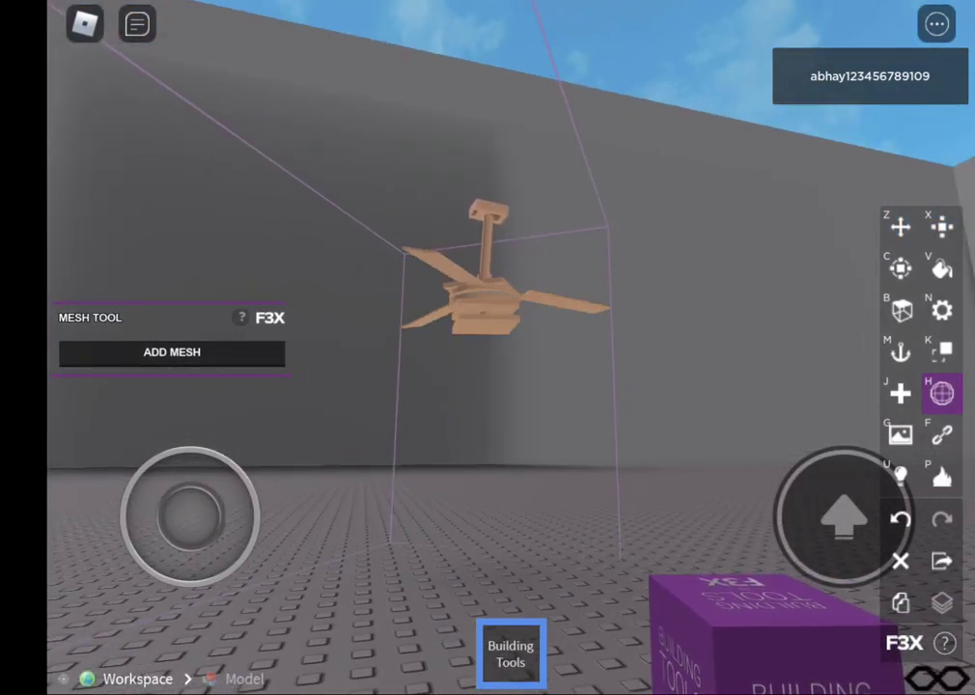
drag(579, 289, 579, 434)
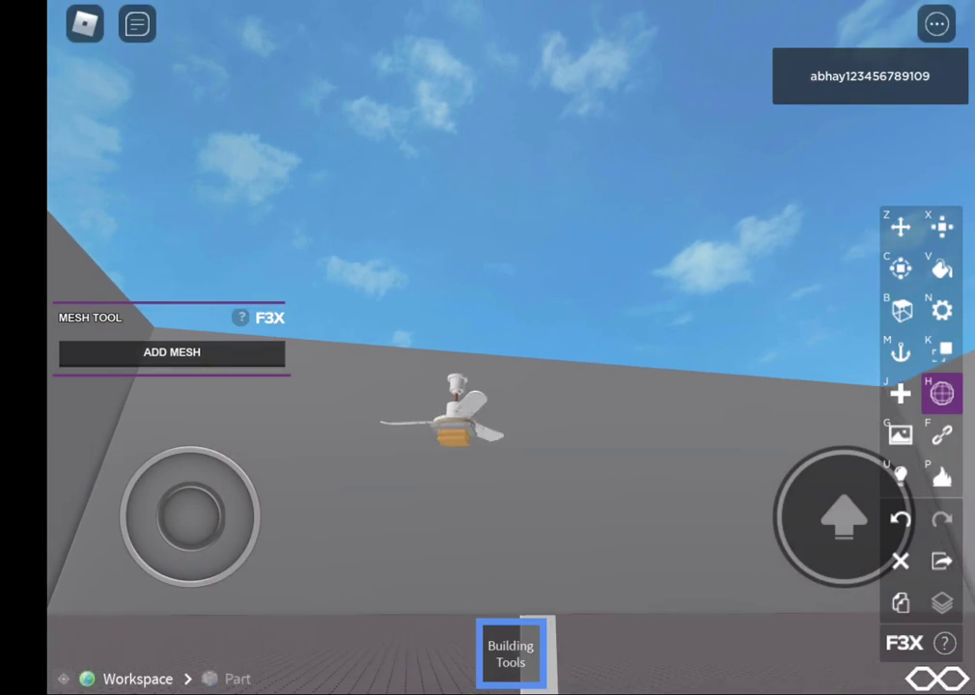
Step: Undo the chandelier's Head mesh change with Shift+Z and toggle Building Tools
click(171, 351)
click(193, 355)
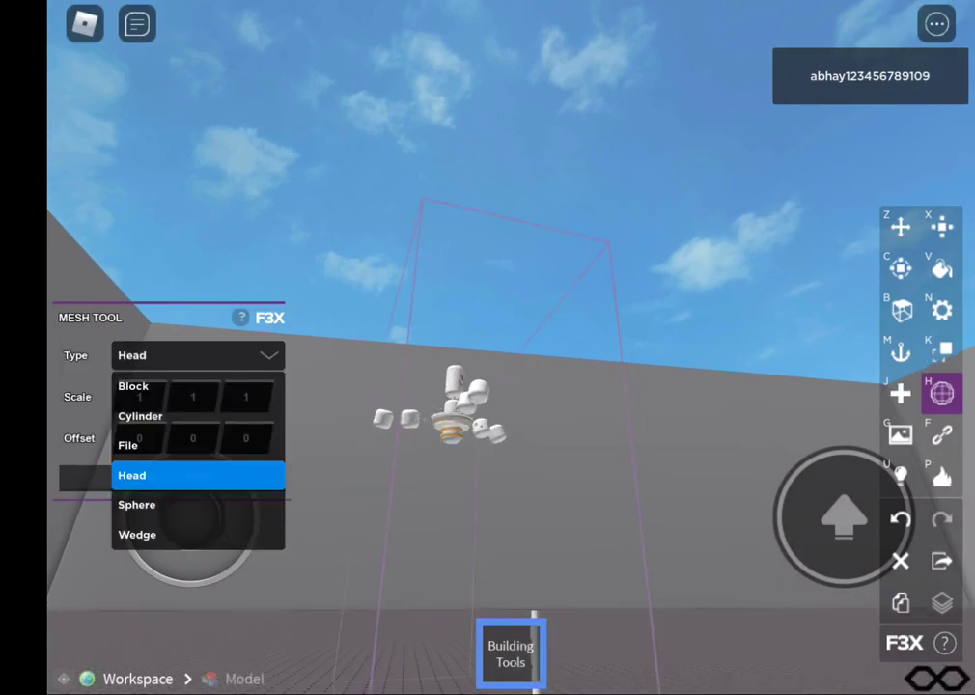
click(461, 396)
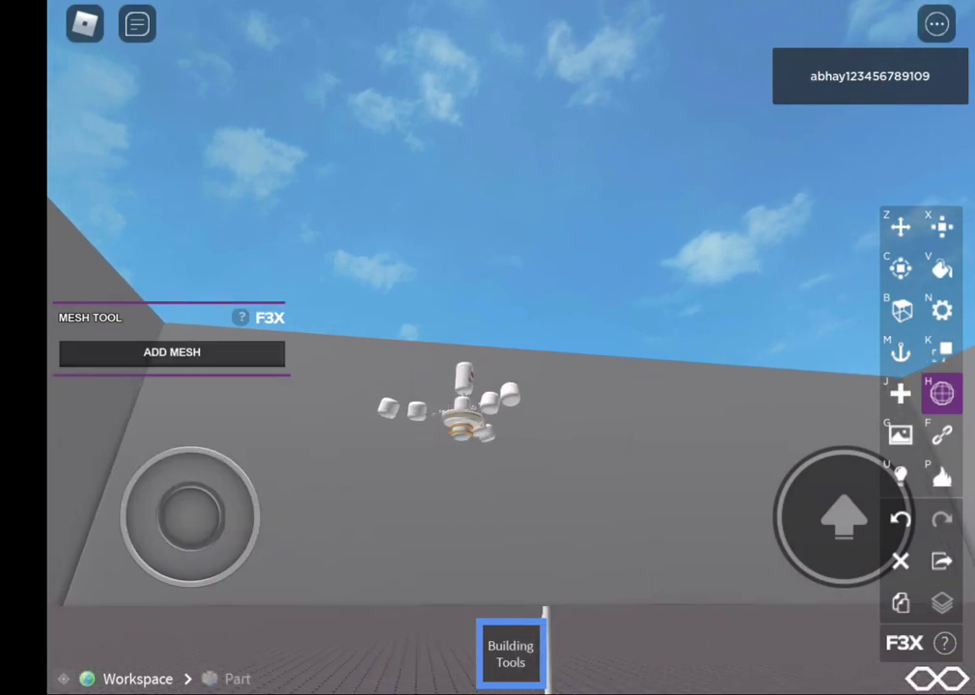
click(172, 352)
drag(579, 290, 579, 241)
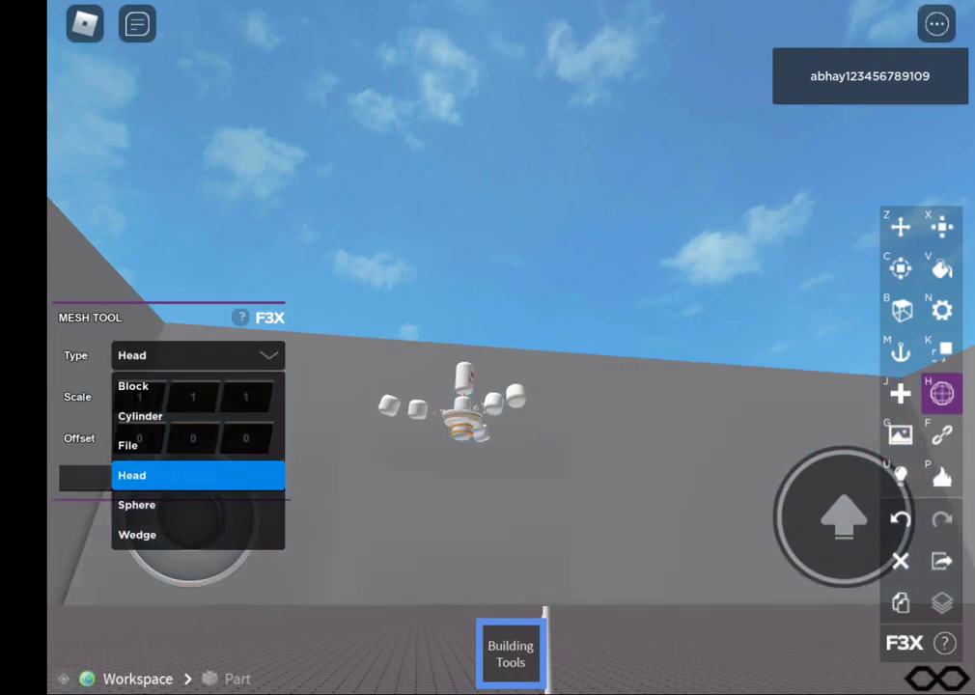
click(172, 351)
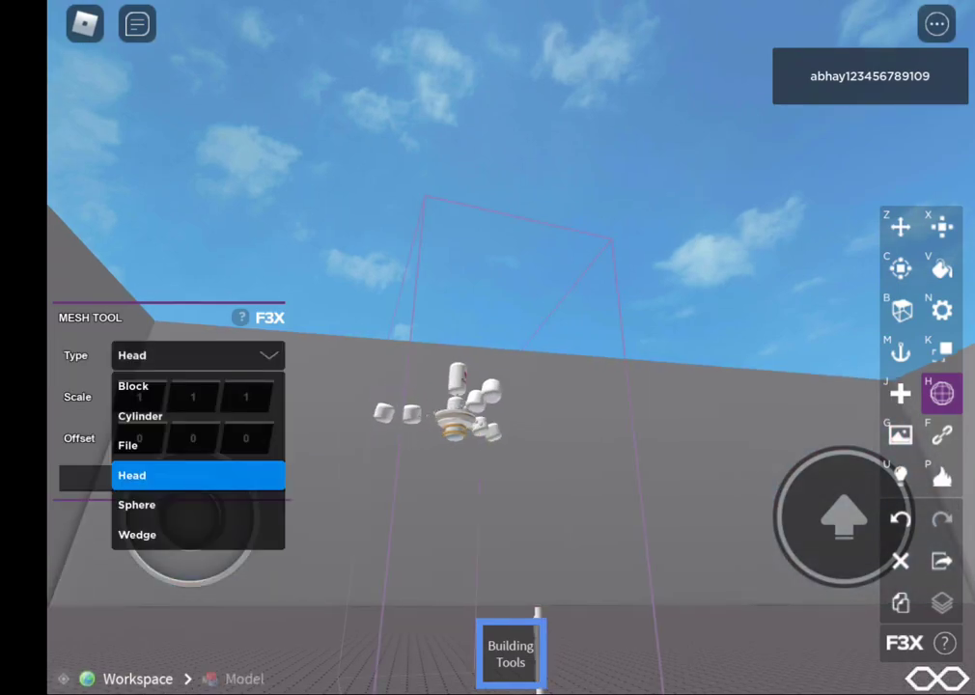
key(shift+z)
click(510, 654)
drag(579, 289, 434, 241)
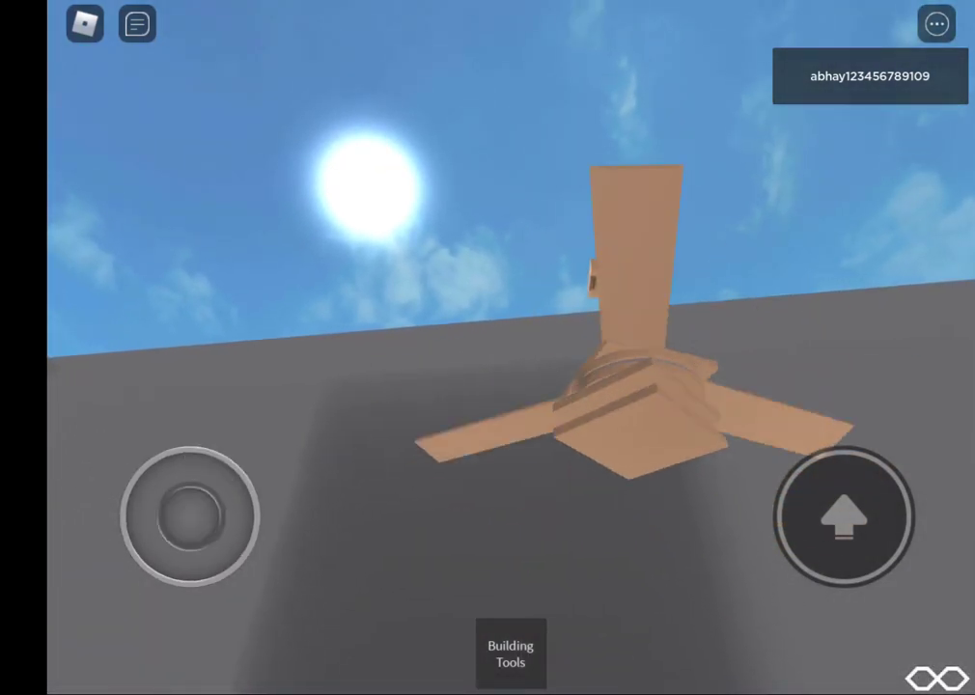
click(510, 654)
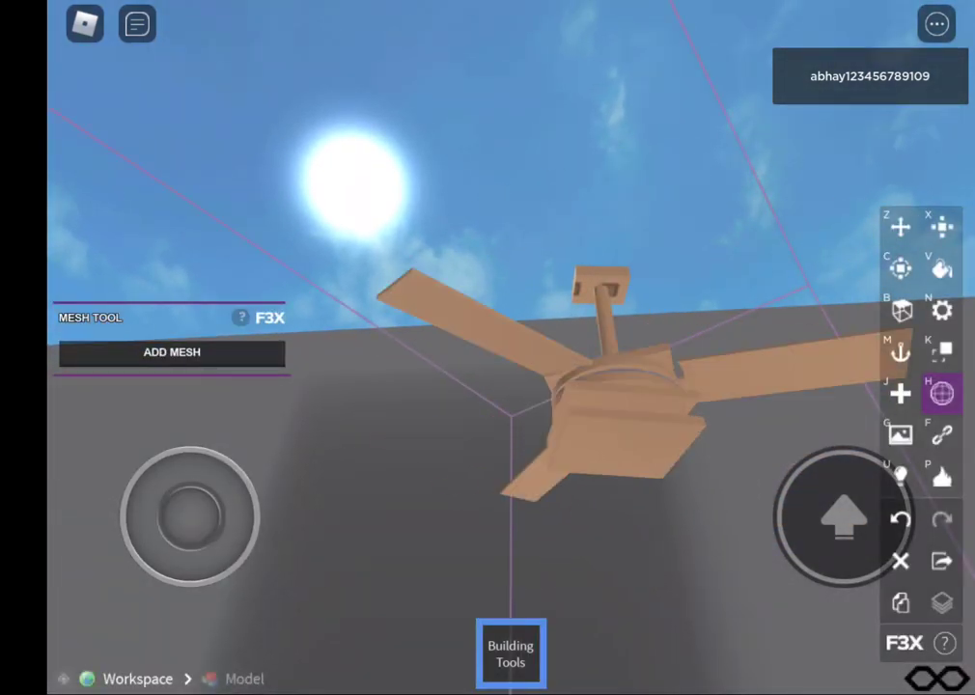
Step: Switch to the Rotate tool and apply a huge rotation value to the brown fan
key(v)
key(c)
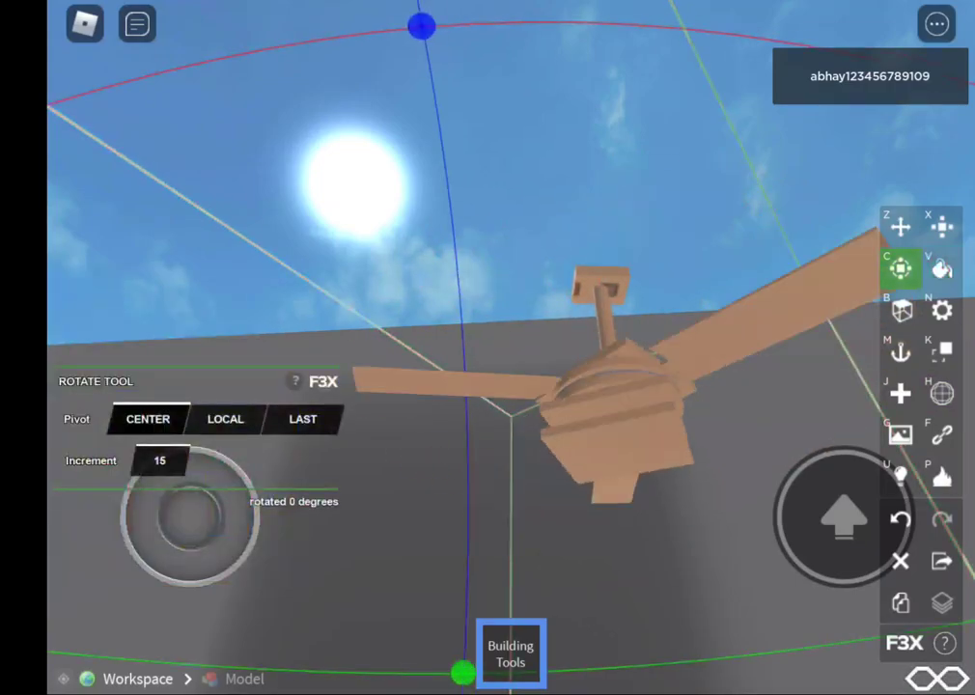
key(x)
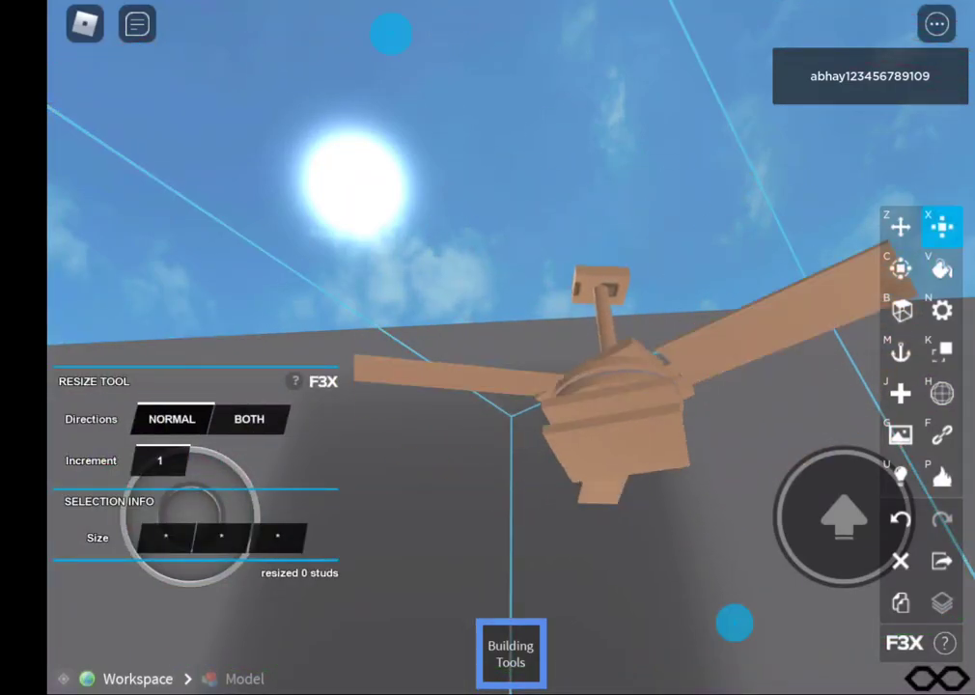
key(c)
click(221, 538)
text(1)
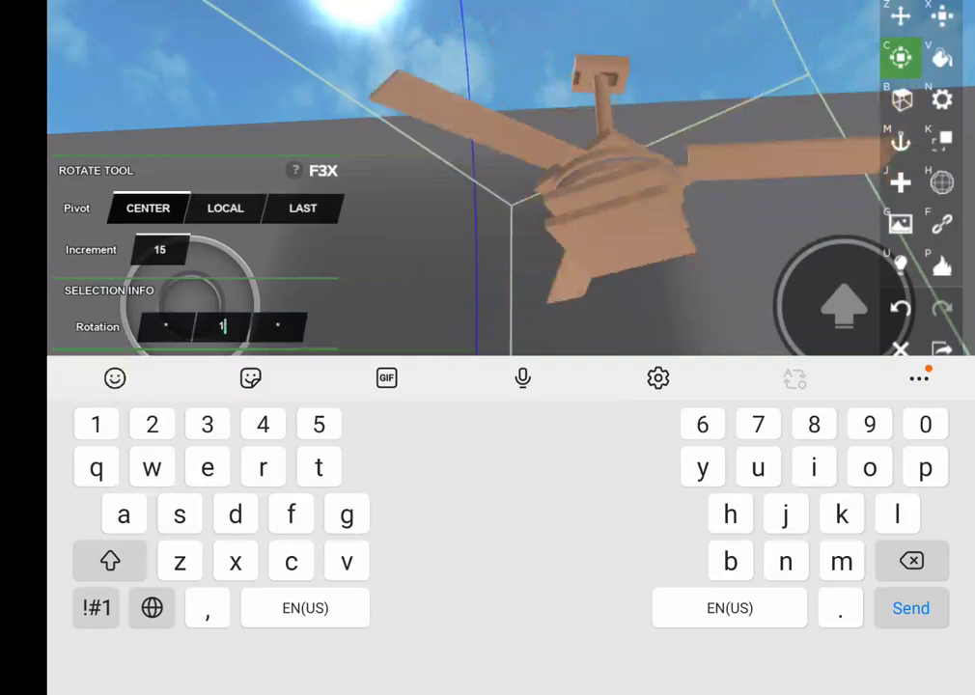
text(000000)
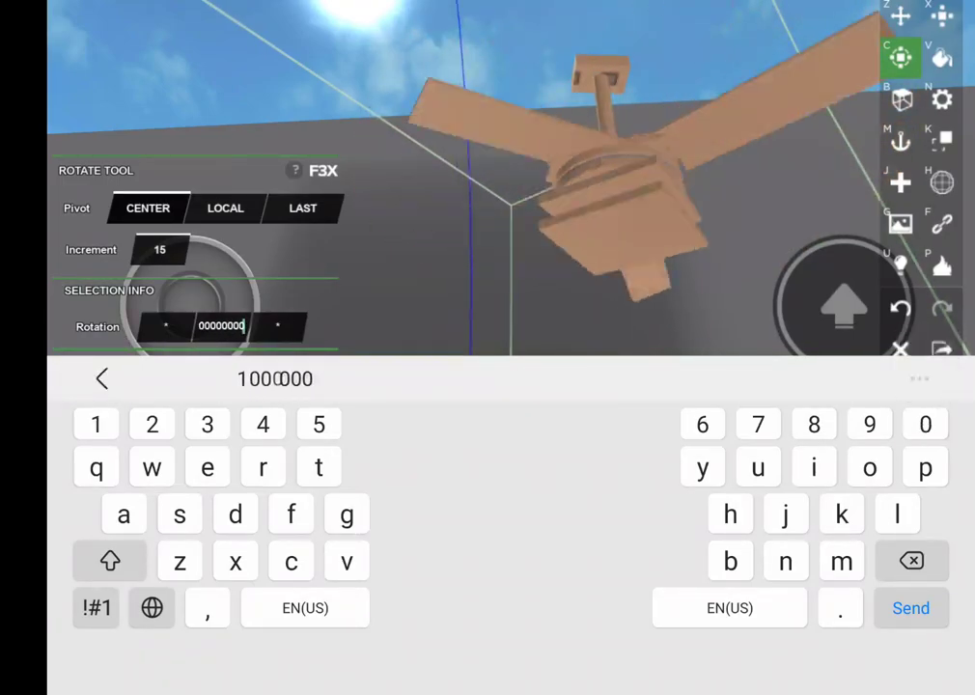
text(0000)
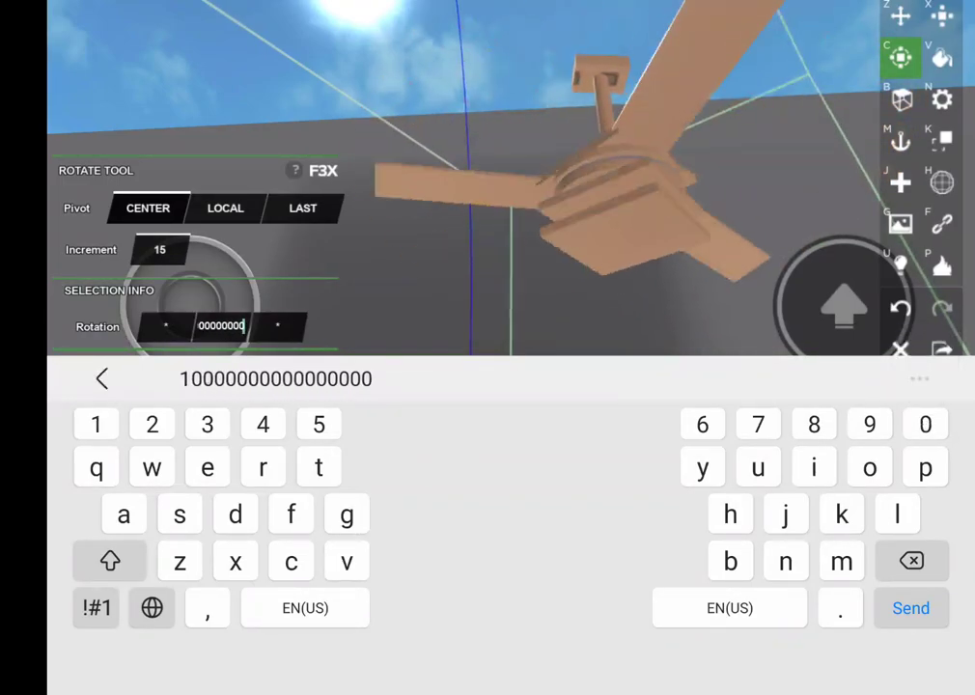
key(Return)
drag(579, 241, 579, 386)
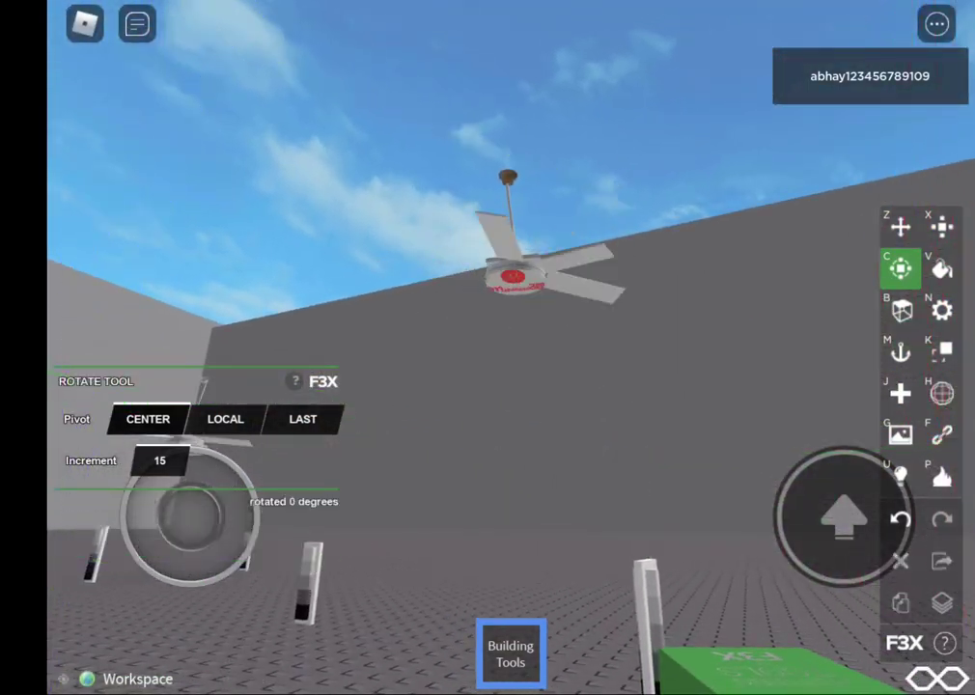
click(512, 275)
Step: Apply huge rotation values to the red-logo white fan, then 100000000 to a second fan
click(221, 536)
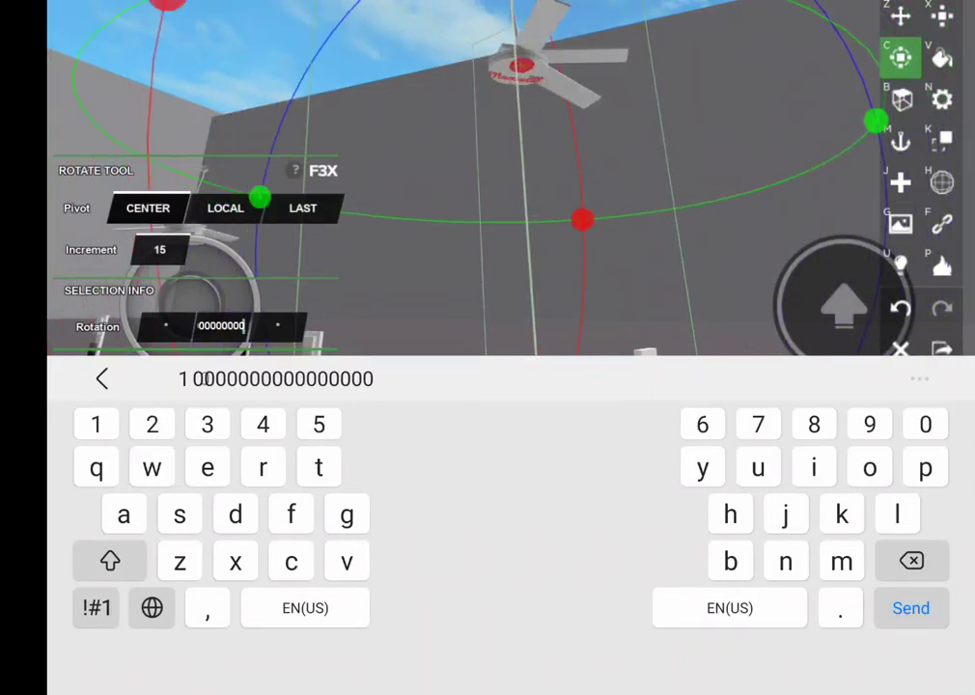
key(Return)
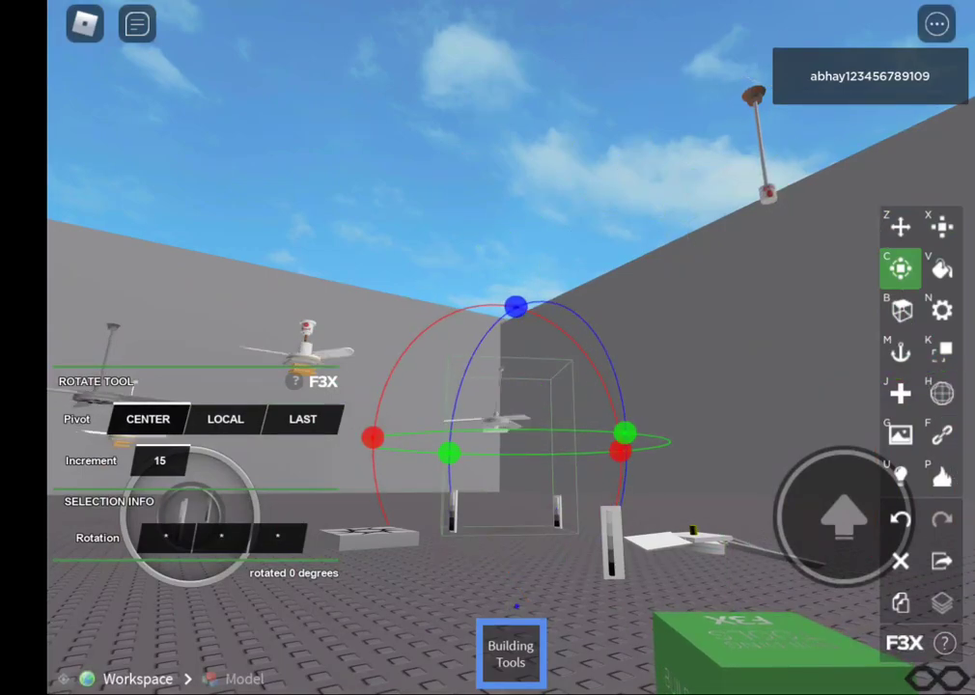
click(221, 538)
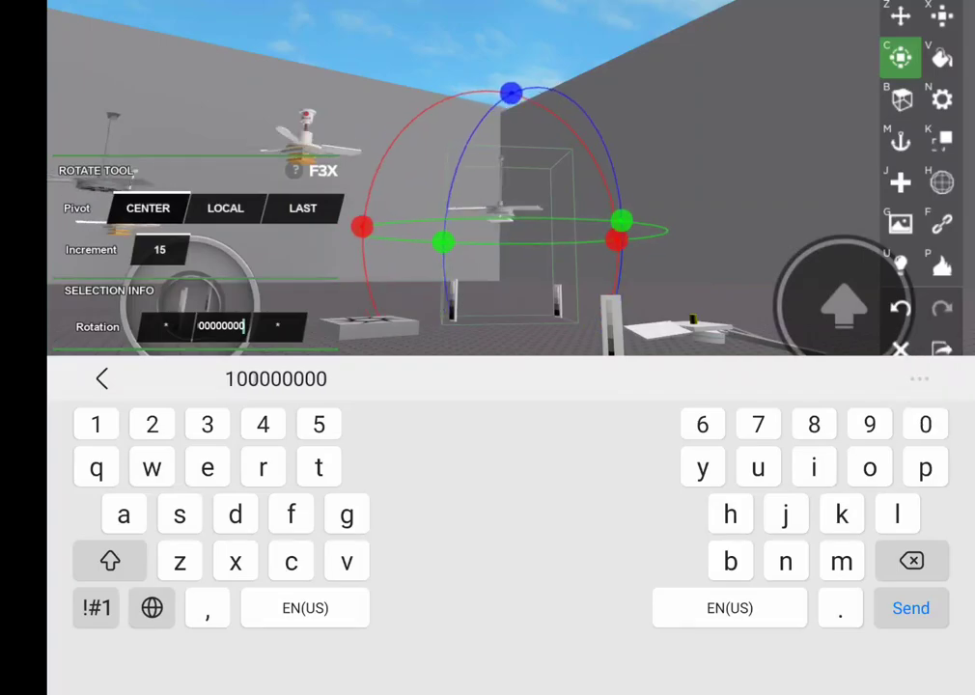
key(Return)
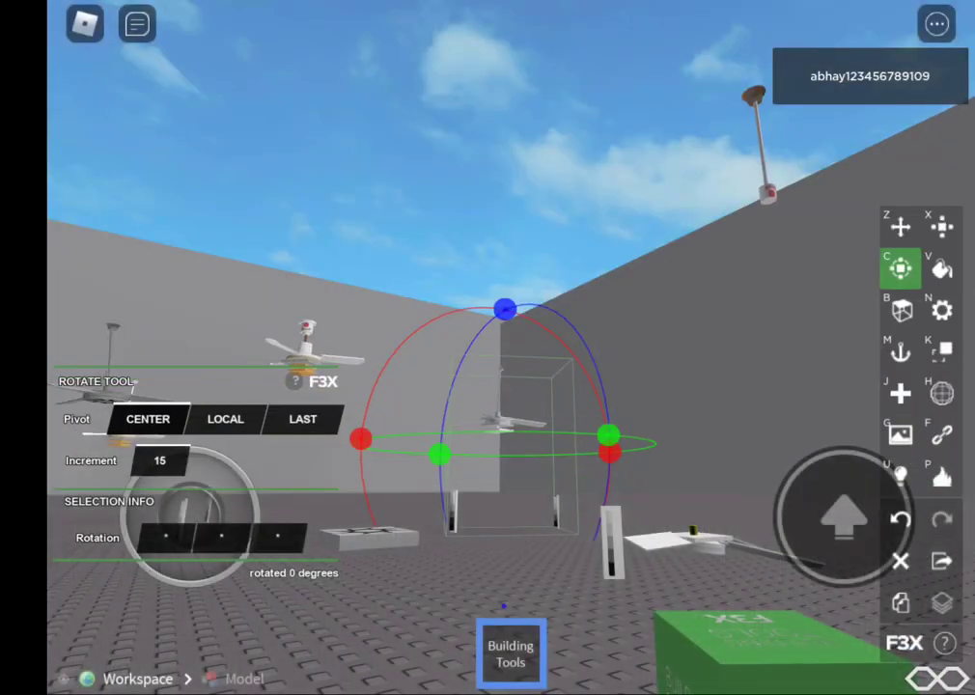
mouse_move(155, 565)
mouse_down()
mouse_move(159, 487)
mouse_move(191, 509)
mouse_up()
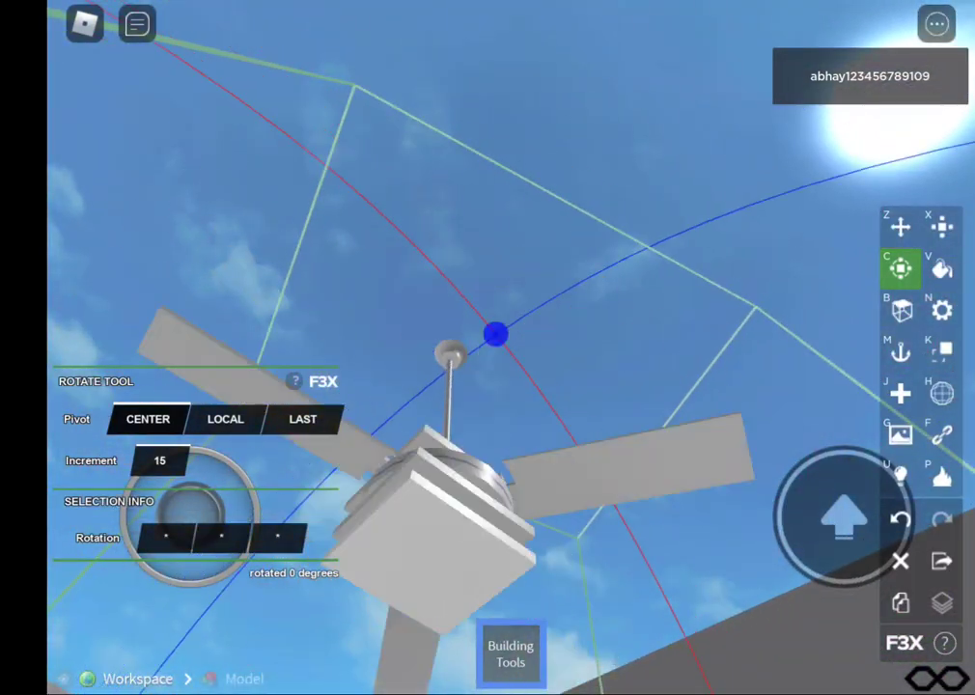
Step: Send huge middle-axis rotation values to the grey fan, then the wooden-base white fan
click(221, 538)
text(1000000000000000)
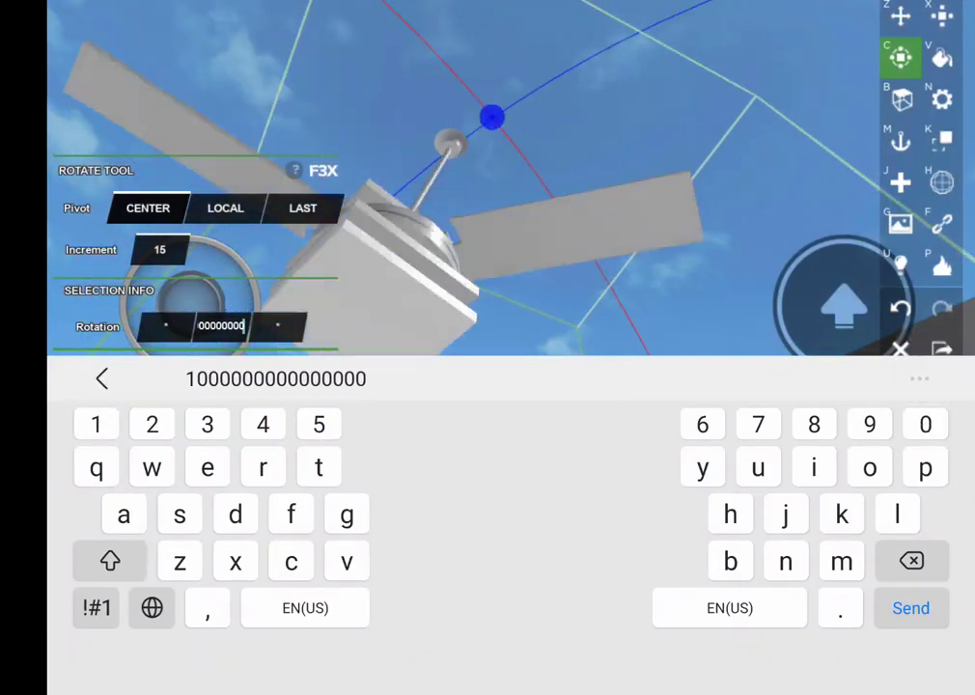
text(00000000)
key(Return)
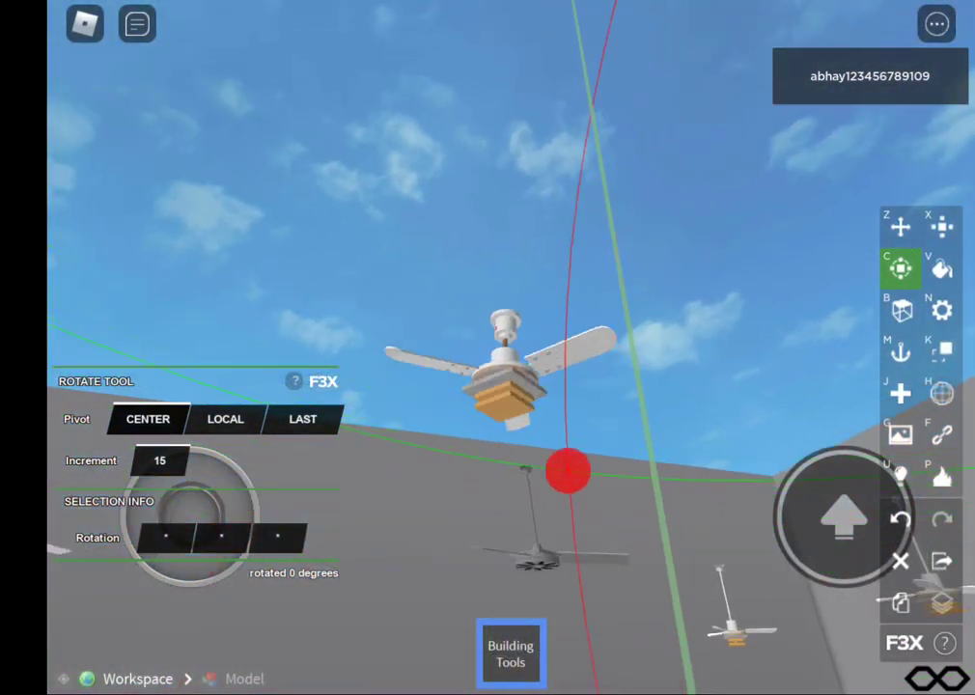
click(222, 537)
text(10000000000000000000)
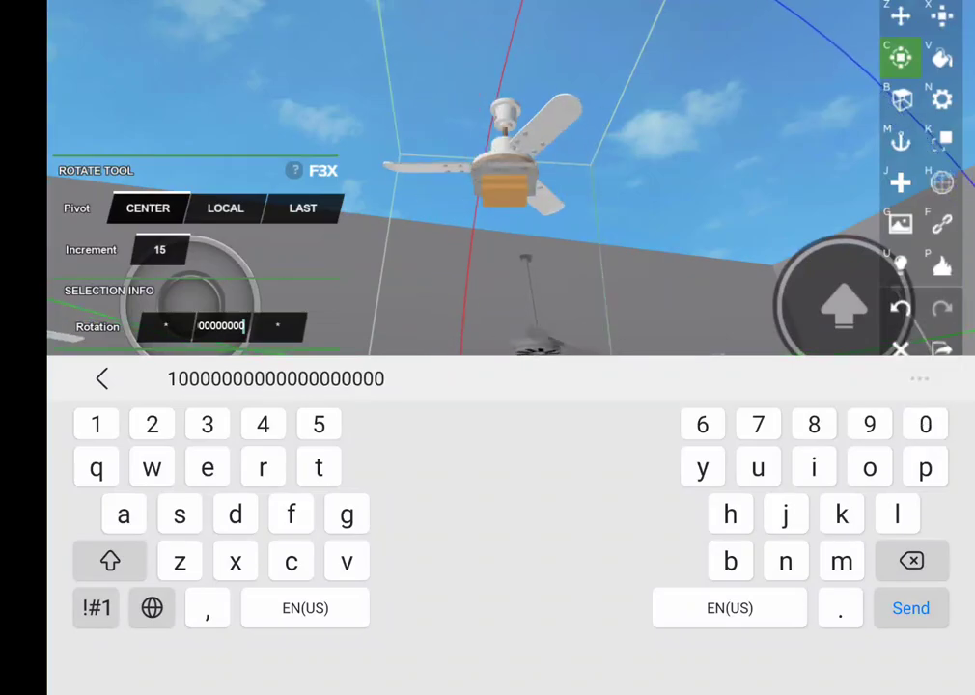
key(Return)
mouse_move(628, 434)
mouse_down()
mouse_move(628, 261)
mouse_move(627, 531)
mouse_up()
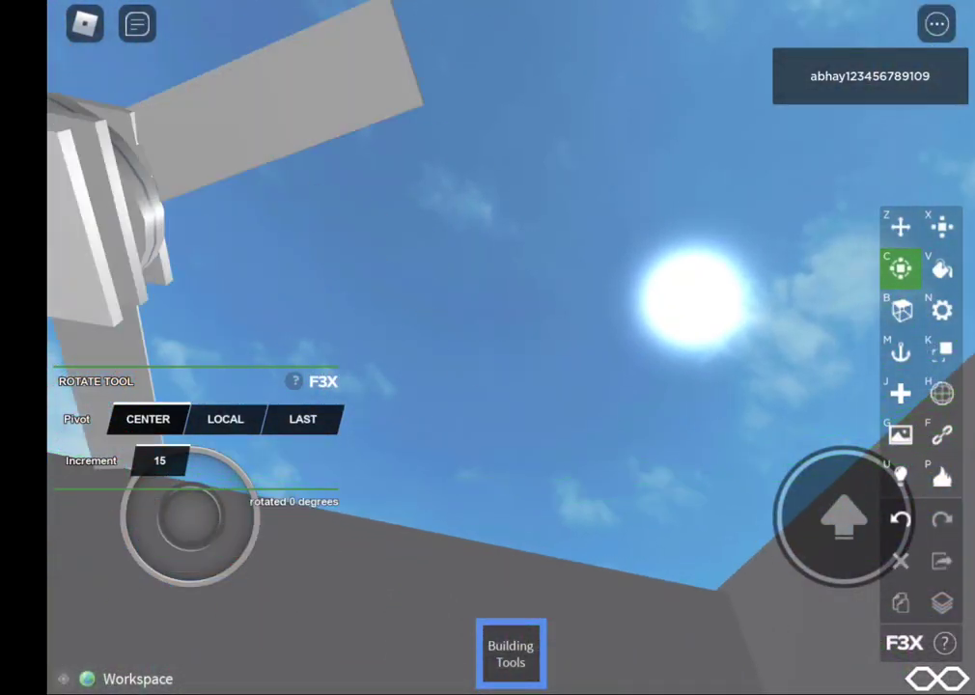
Step: Look over the fallen fans, then reset the character from the game menu
drag(627, 434, 627, 241)
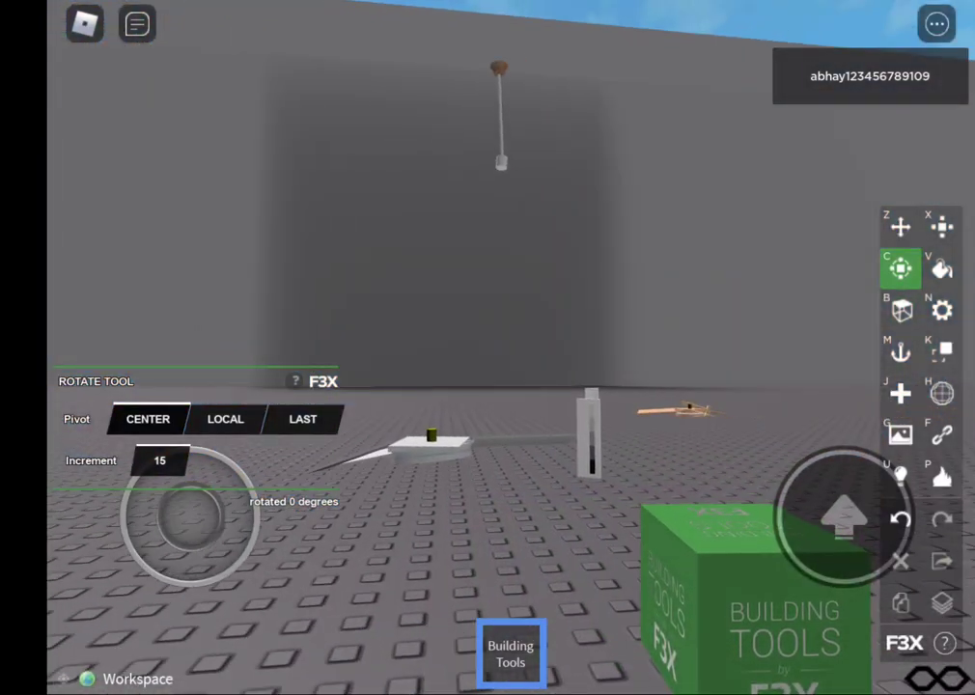
drag(198, 577, 191, 516)
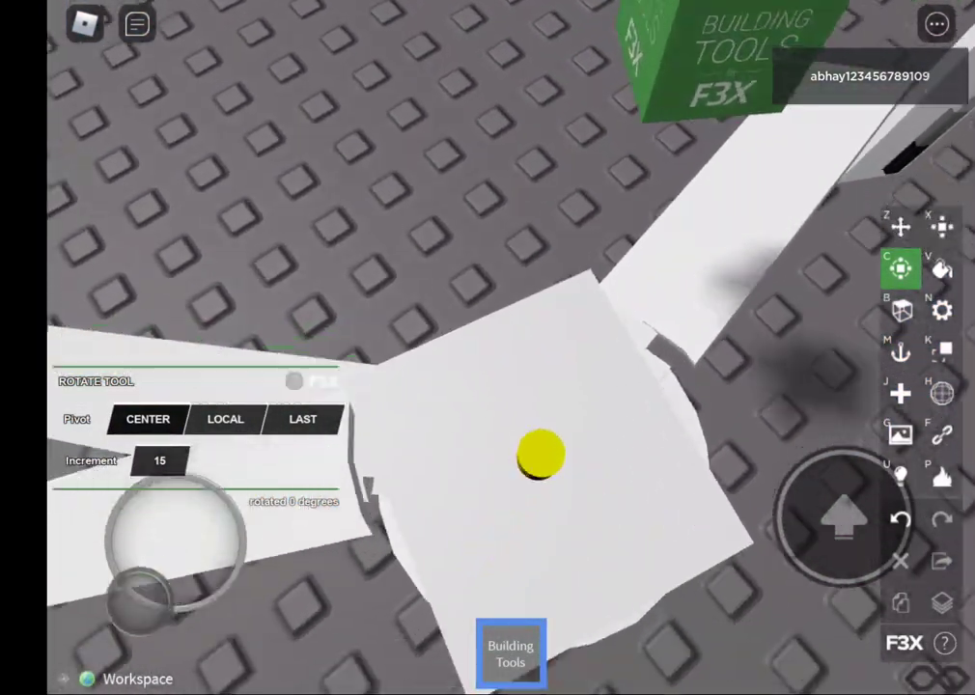
drag(627, 290, 627, 483)
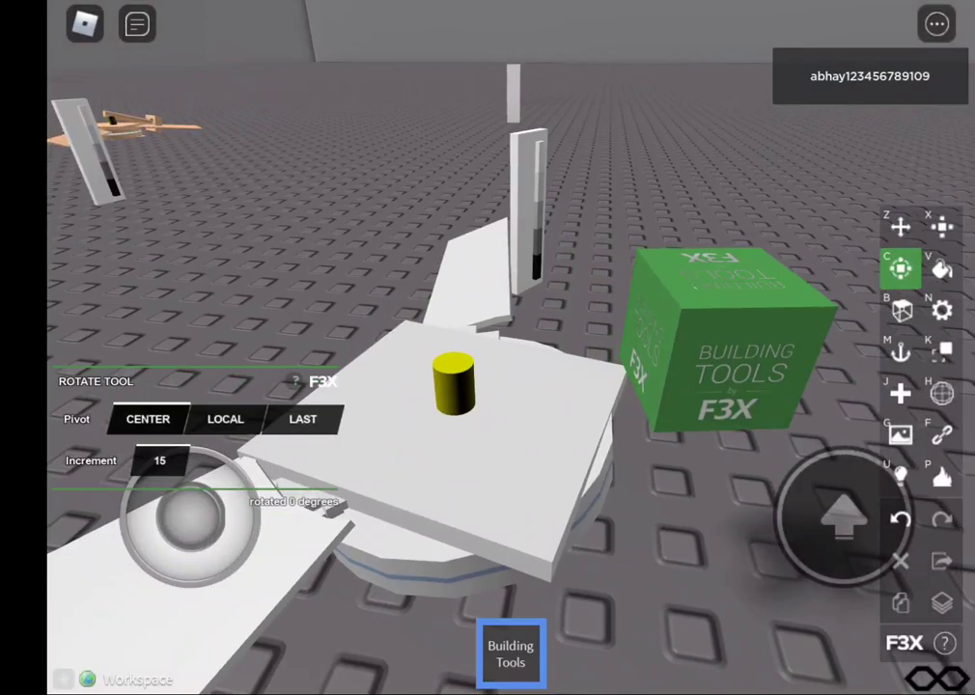
key(Escape)
key(r)
key(Return)
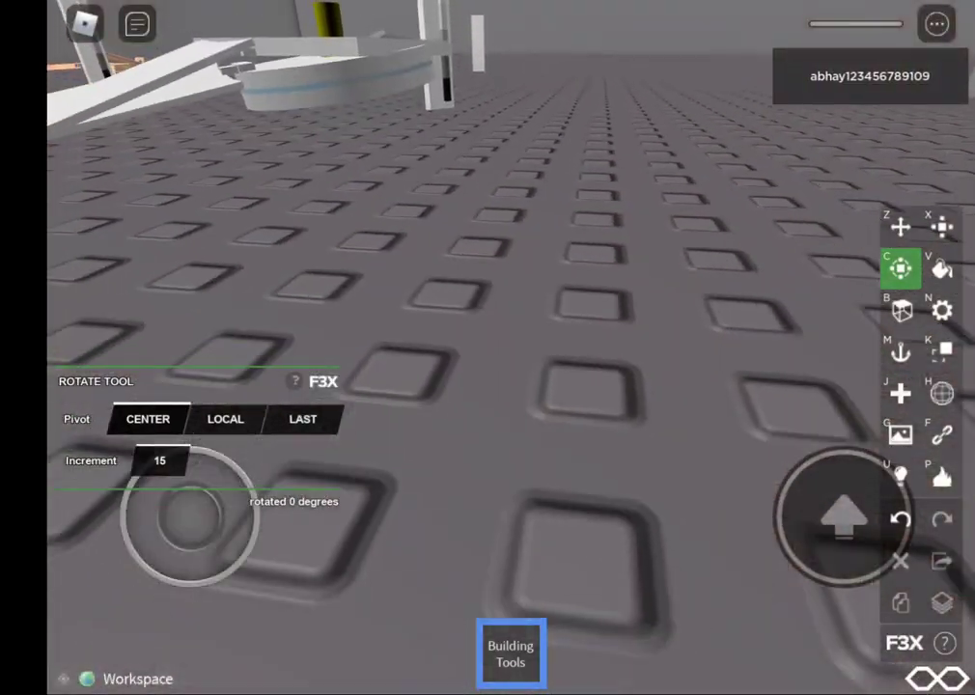
Step: Leave the game from the Roblox menu
key(Escape)
key(l)
key(Return)
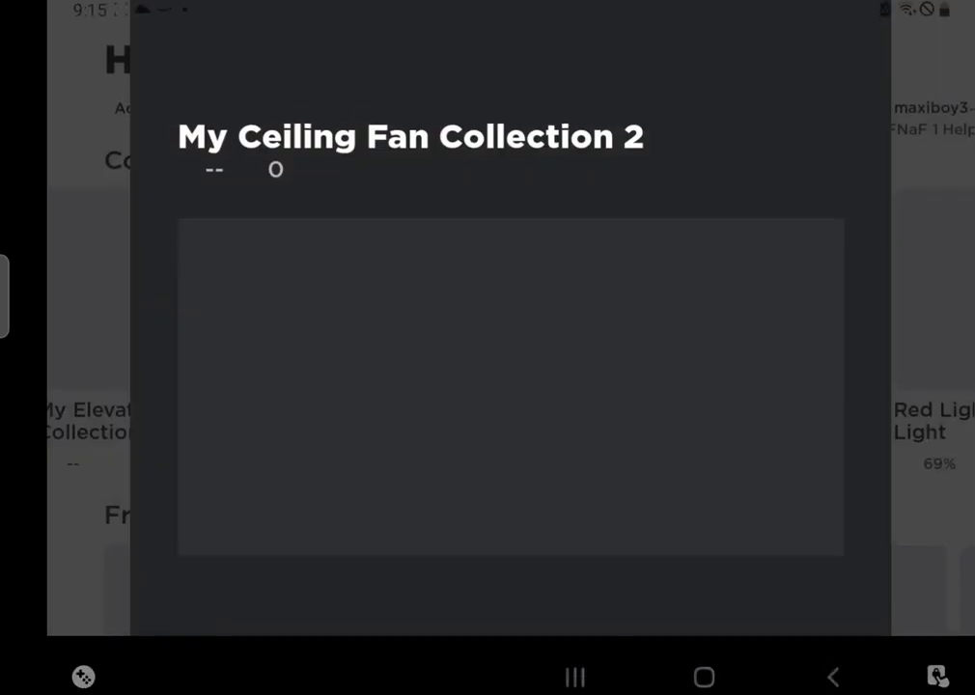